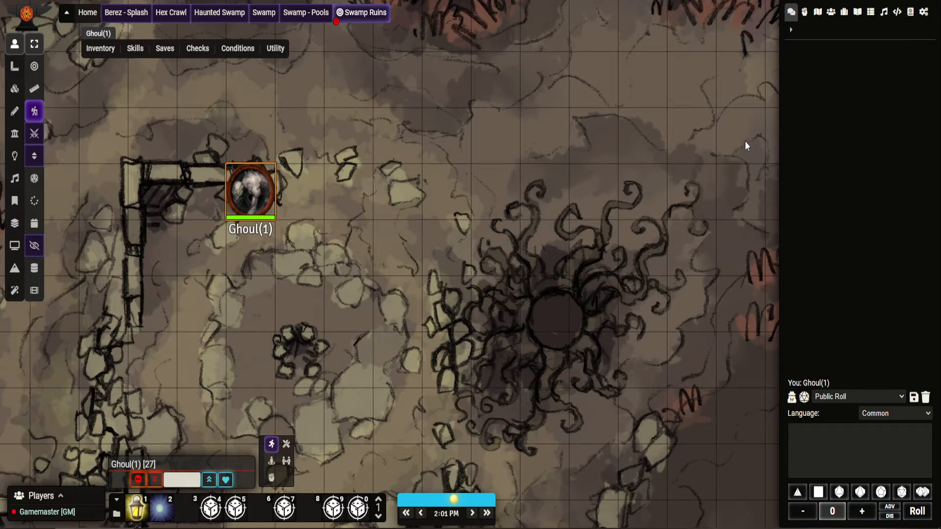
# Filter the installed modules by "monk" to check which Monk's modules are active, and close module management
pyautogui.click(924, 12)
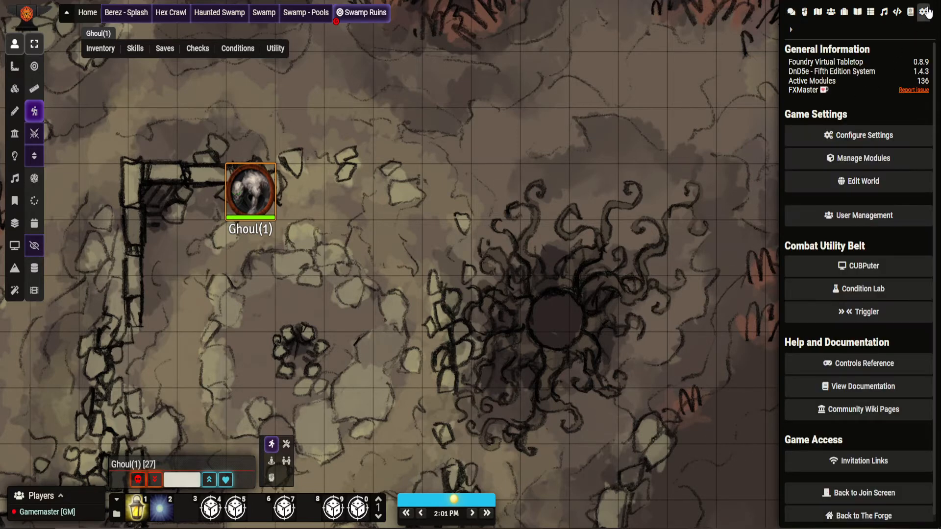
pyautogui.click(863, 157)
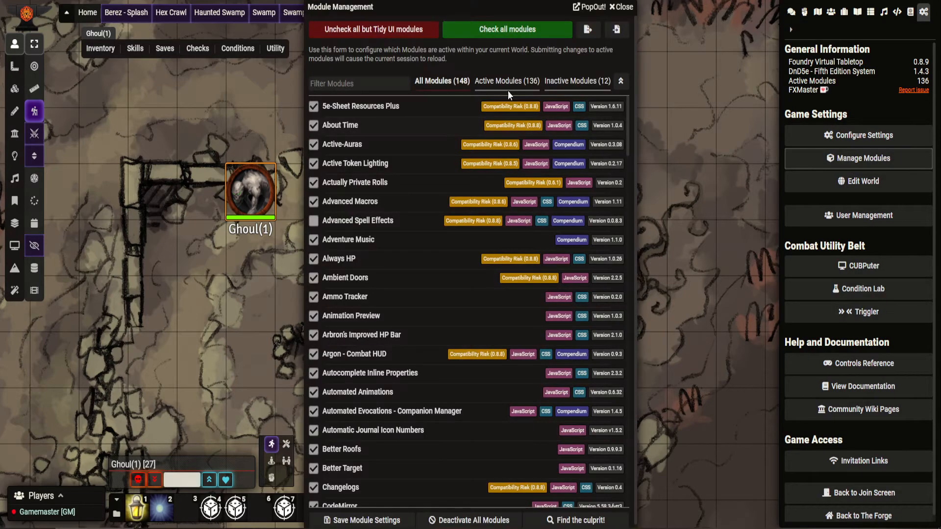
pyautogui.click(380, 82)
pyautogui.write('mo')
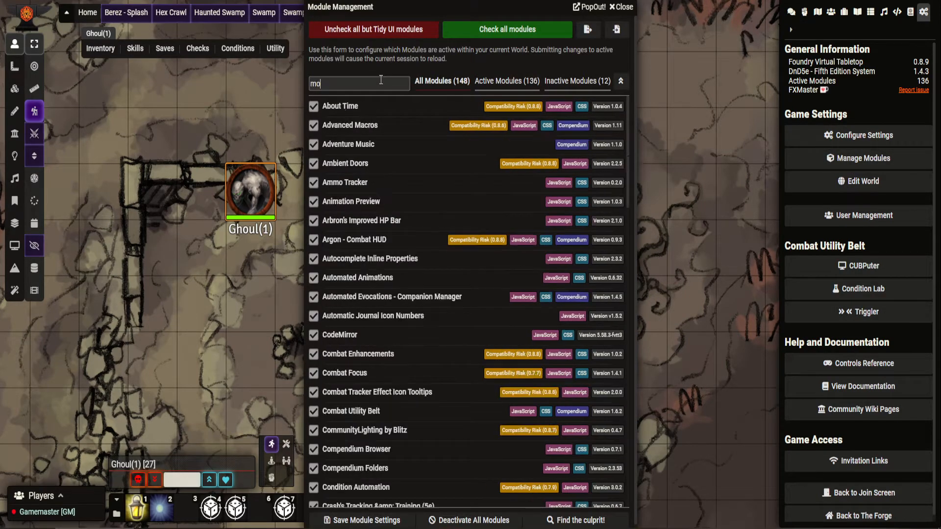
pyautogui.write('nk')
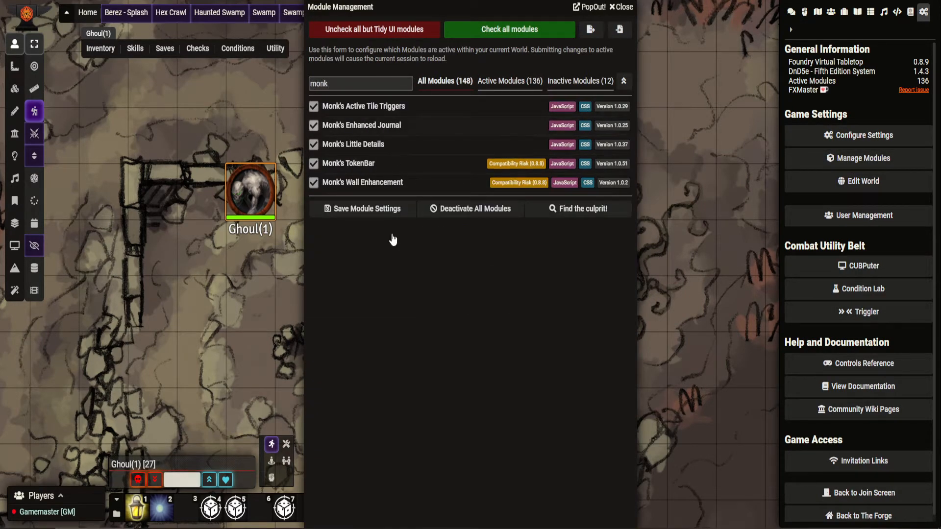
pyautogui.click(623, 7)
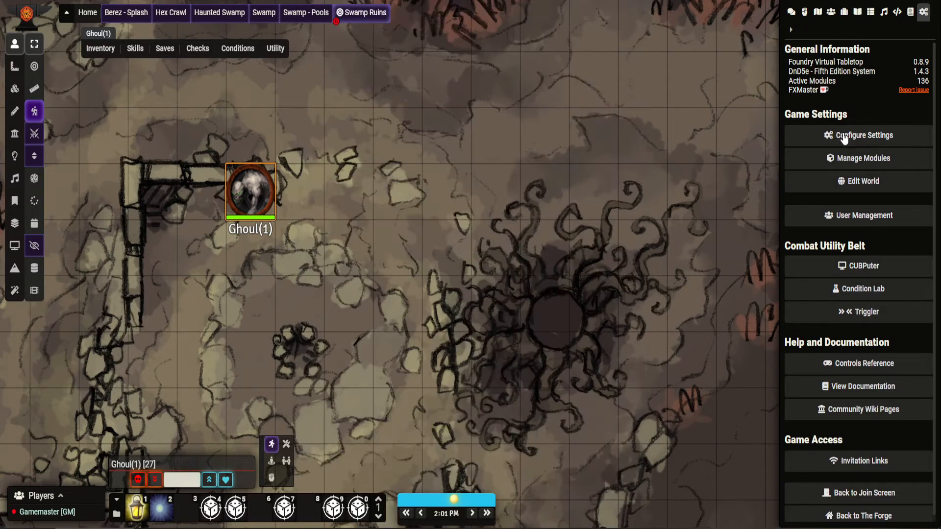
# Filter the game's module settings by "monk" and examine the System Changes section of Monk's Little Details
pyautogui.click(844, 139)
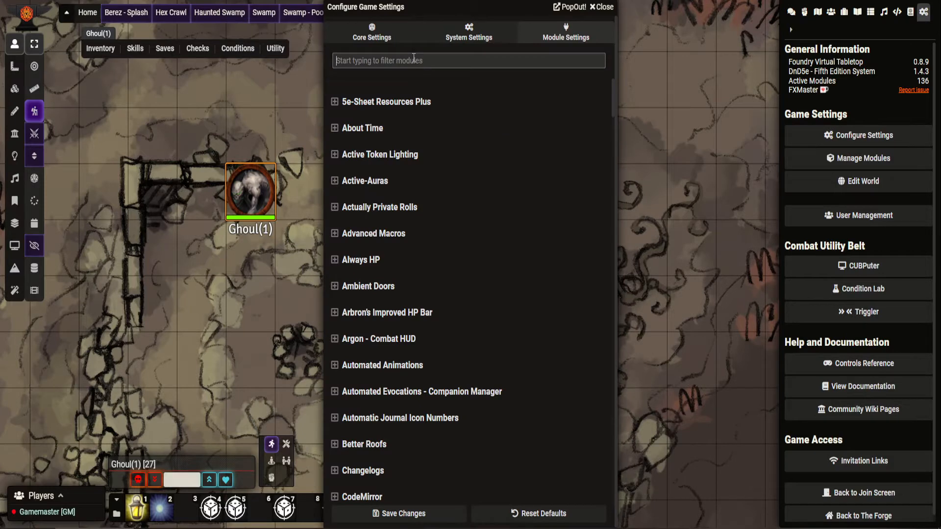
pyautogui.write('monk')
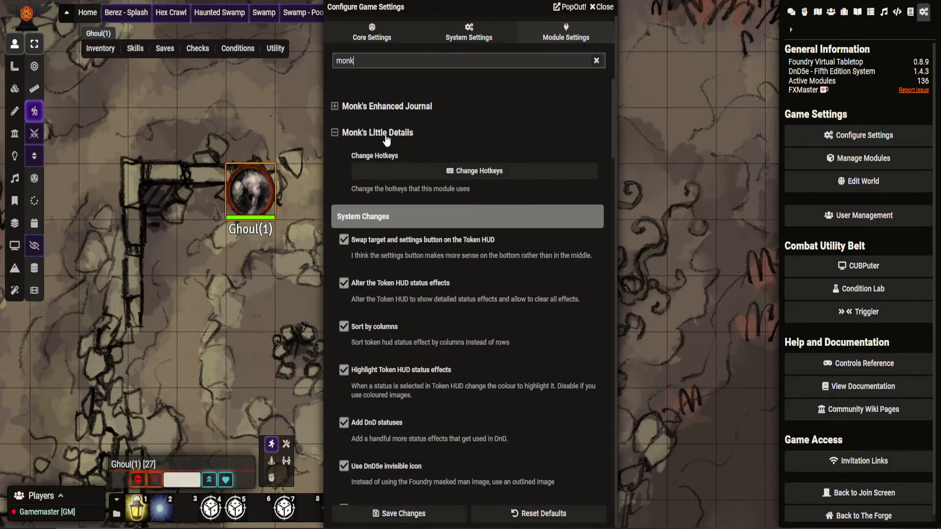
pyautogui.scroll(-2, 430, 172)
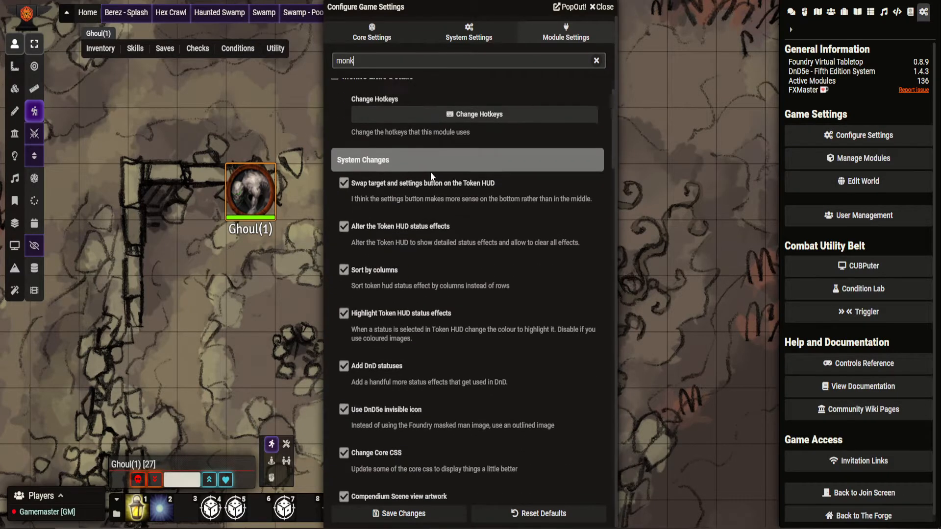
pyautogui.scroll(-2, 431, 173)
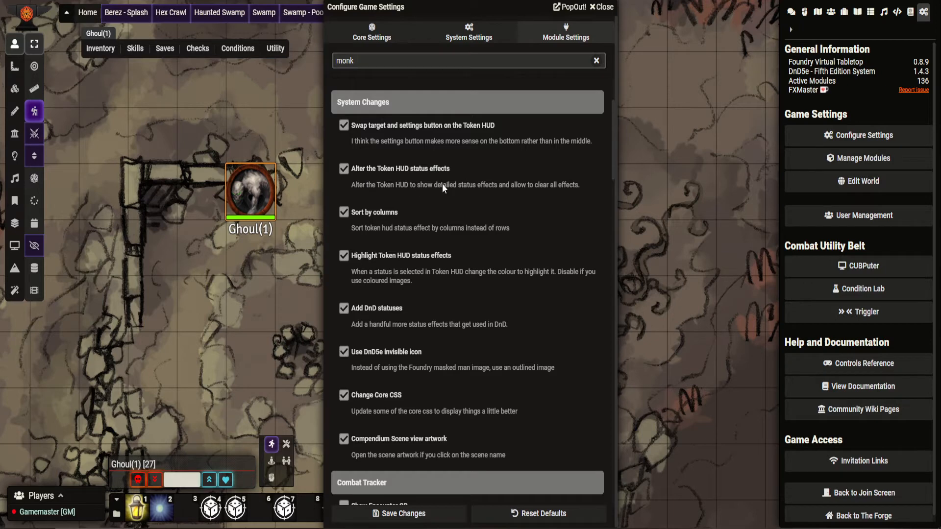
# Compare the System Changes settings with the status effects offered on the Ghoul(1) token's HUD
pyautogui.doubleClick(454, 12)
pyautogui.rightClick(272, 203)
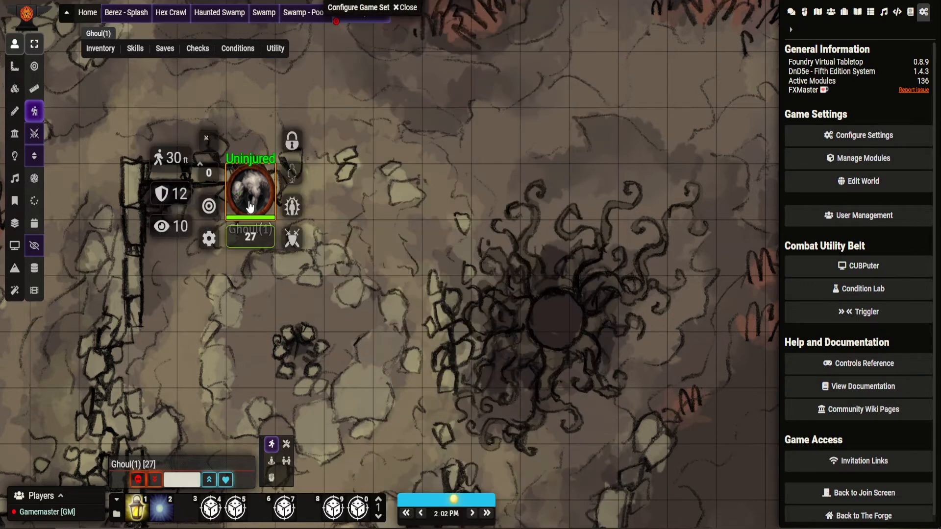
pyautogui.click(292, 207)
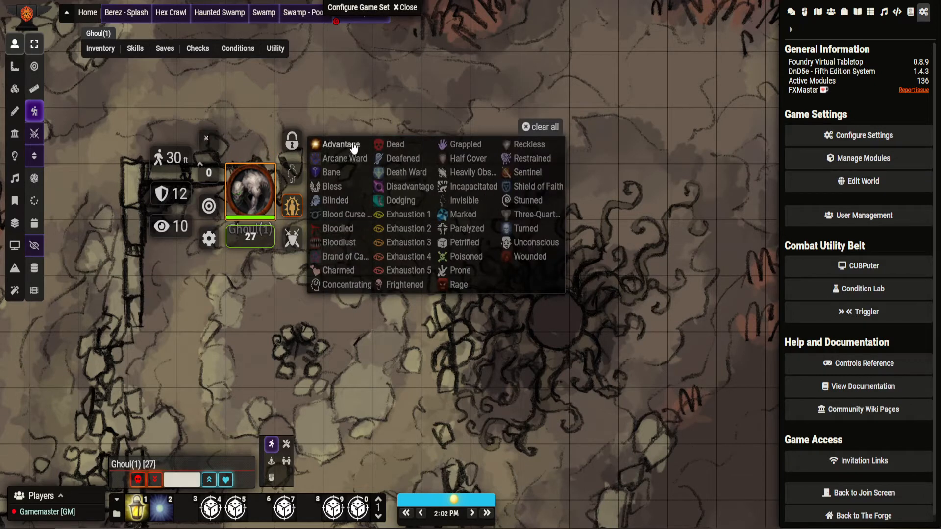
pyautogui.doubleClick(358, 6)
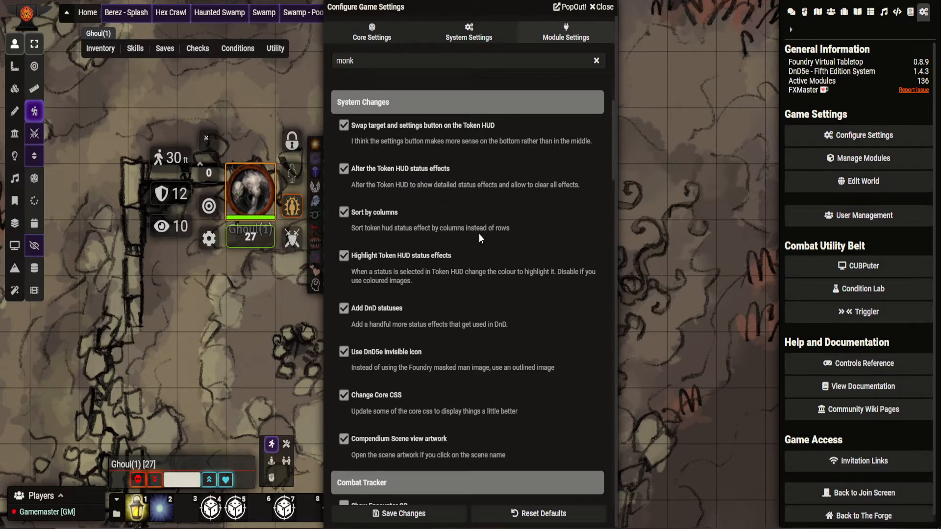
pyautogui.doubleClick(436, 9)
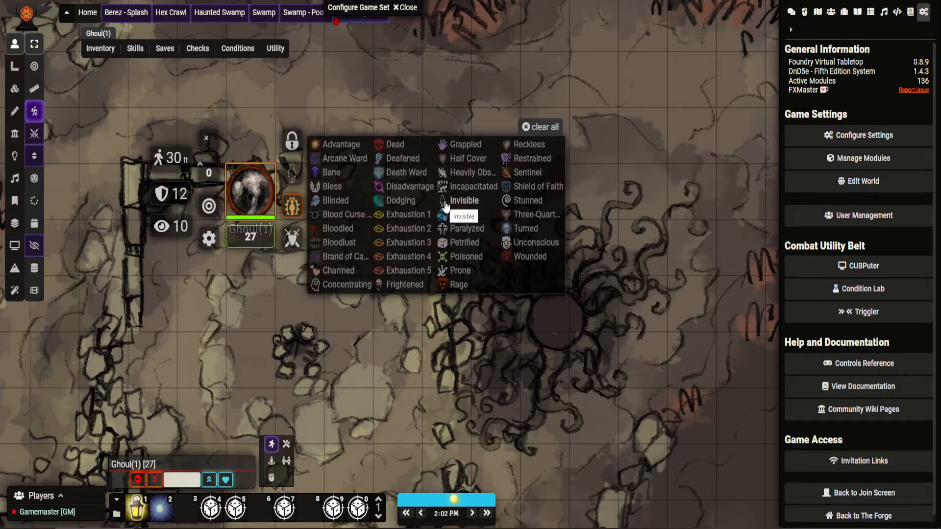
pyautogui.doubleClick(356, 7)
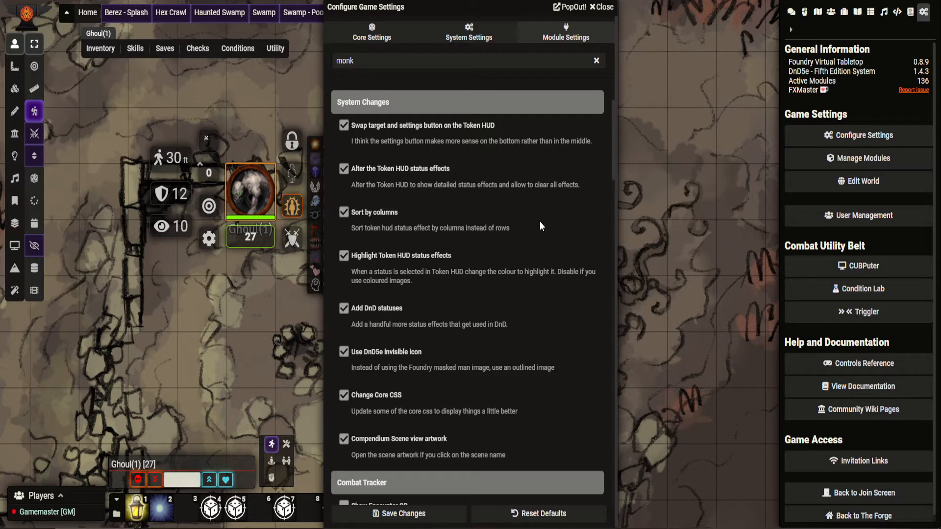
pyautogui.doubleClick(479, 10)
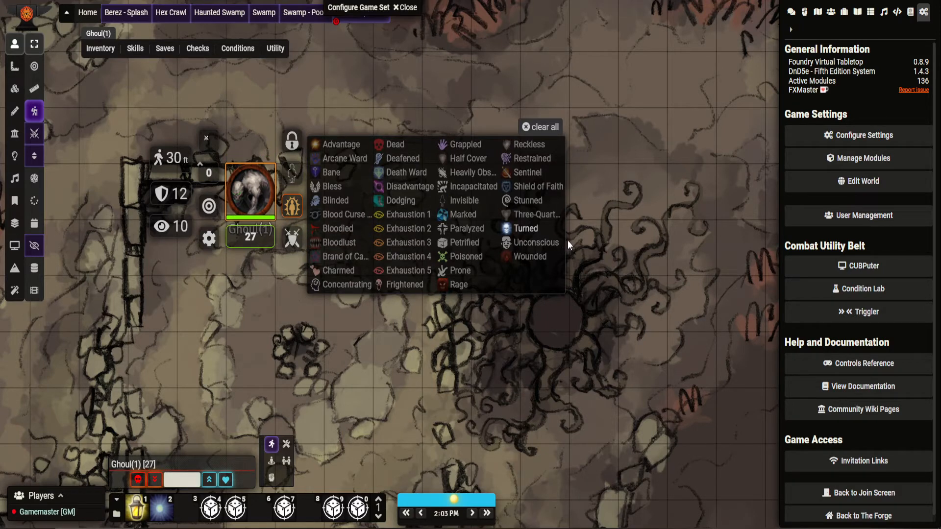
# Move the Ghoul(1) token about eight squares east, just past the tentacled pit, and check its status effects list there
pyautogui.moveTo(245, 202); pyautogui.dragTo(644, 202)
pyautogui.rightClick(644, 202)
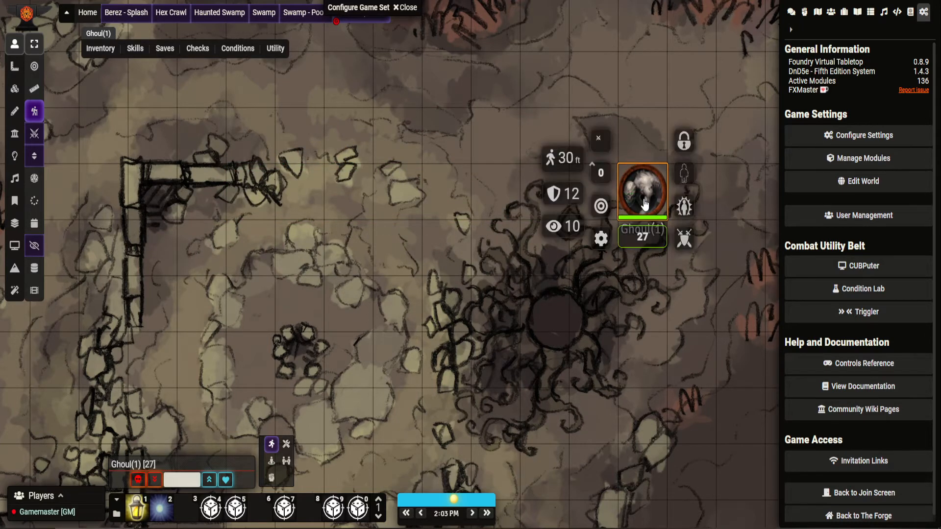
pyautogui.click(688, 208)
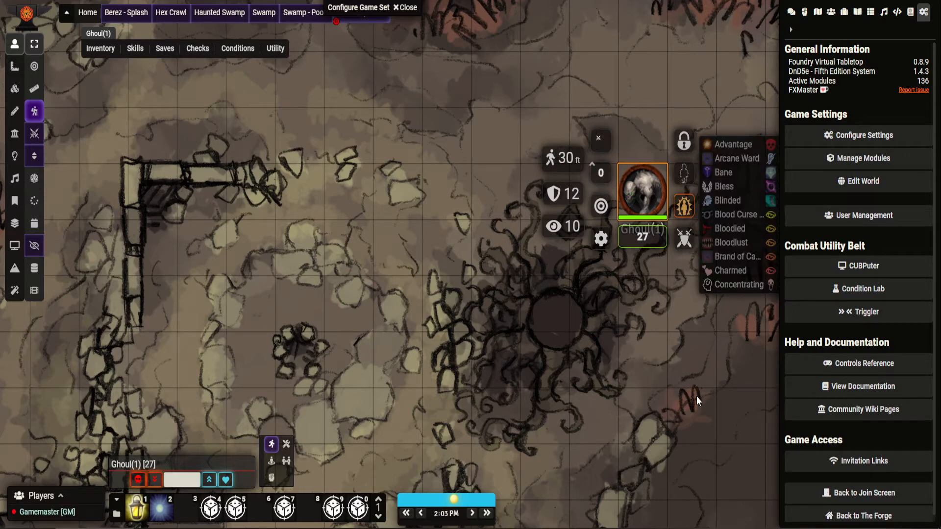
pyautogui.moveTo(696, 396); pyautogui.dragTo(516, 387)
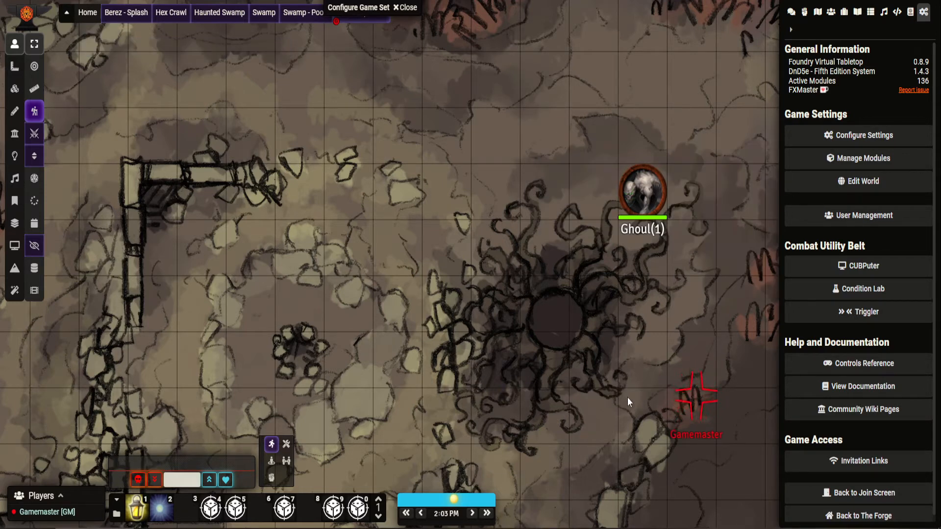
pyautogui.moveTo(627, 397); pyautogui.dragTo(452, 372)
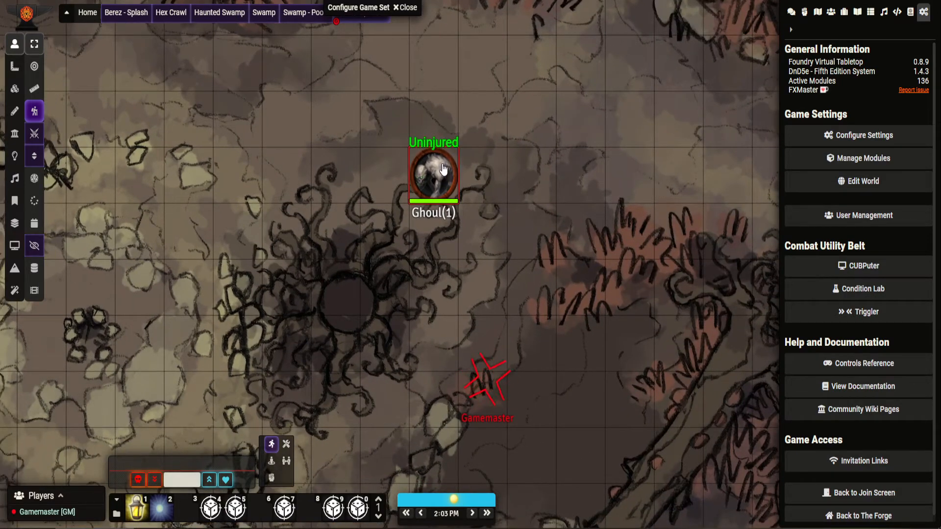
# Restore the game settings window, bring up the Combat Tracker options of Monk's Little Details, and move the window clear of the ghoul token
pyautogui.doubleClick(369, 8)
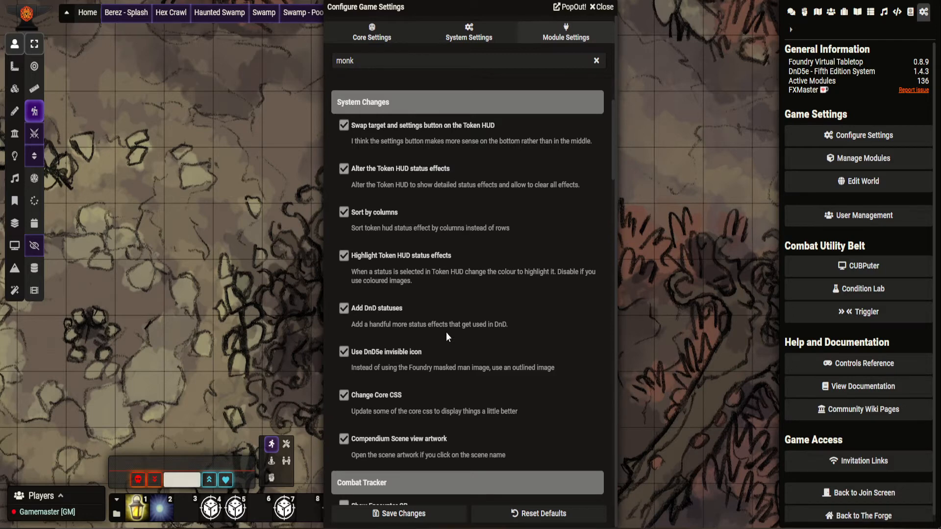
pyautogui.scroll(-3, 446, 332)
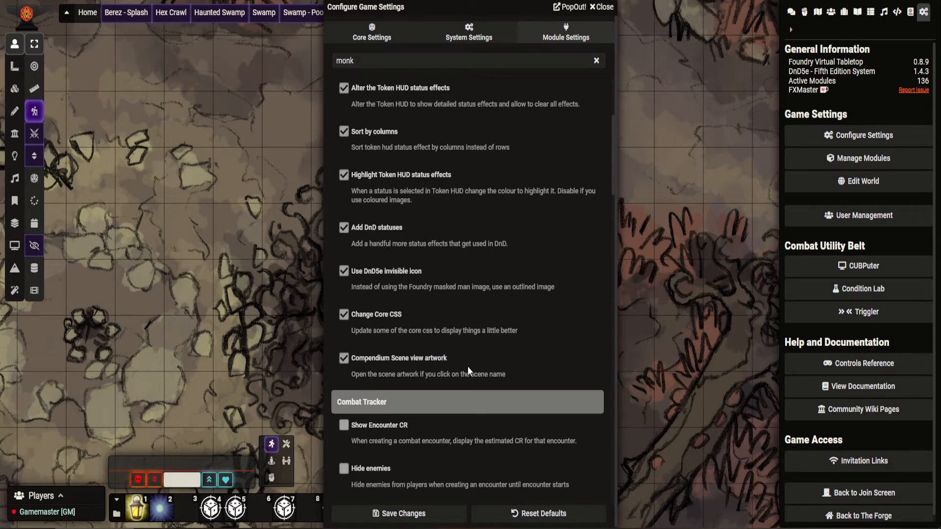
pyautogui.scroll(-5, 466, 363)
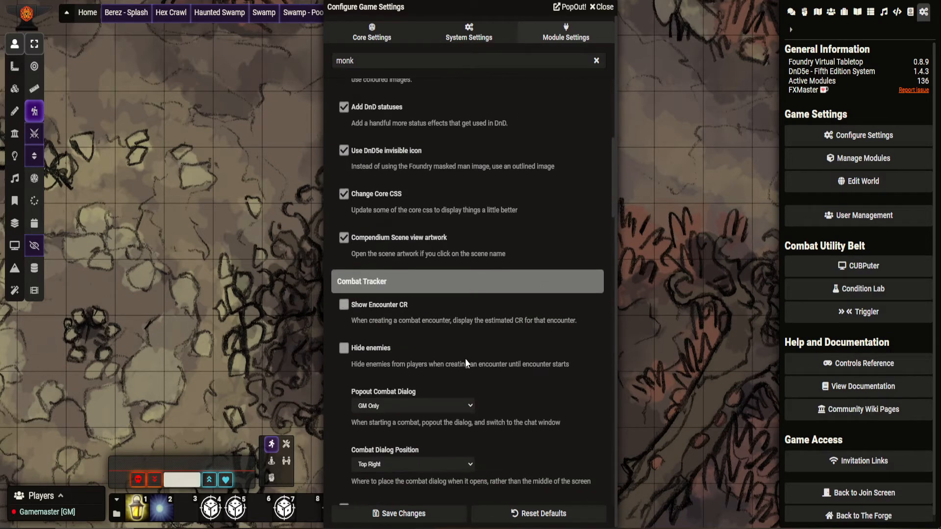
pyautogui.scroll(-1, 465, 362)
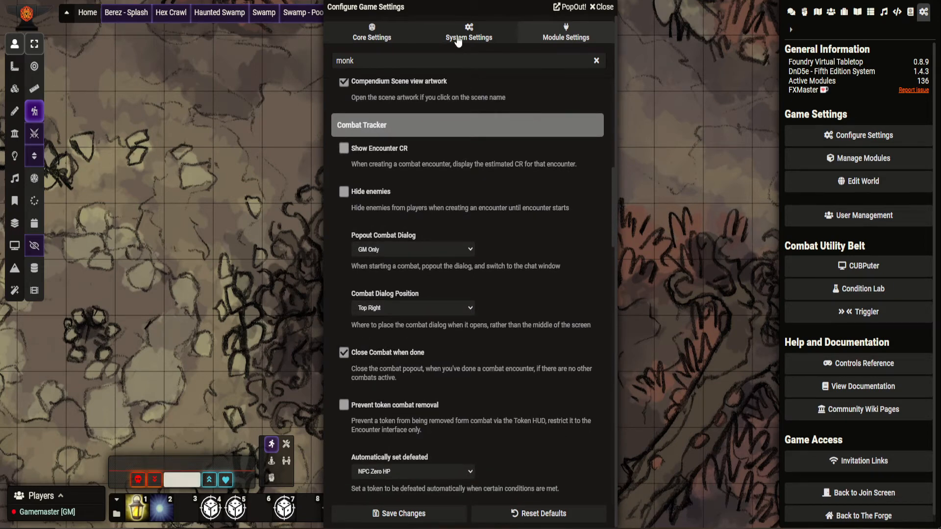
pyautogui.moveTo(455, 6); pyautogui.dragTo(179, 14)
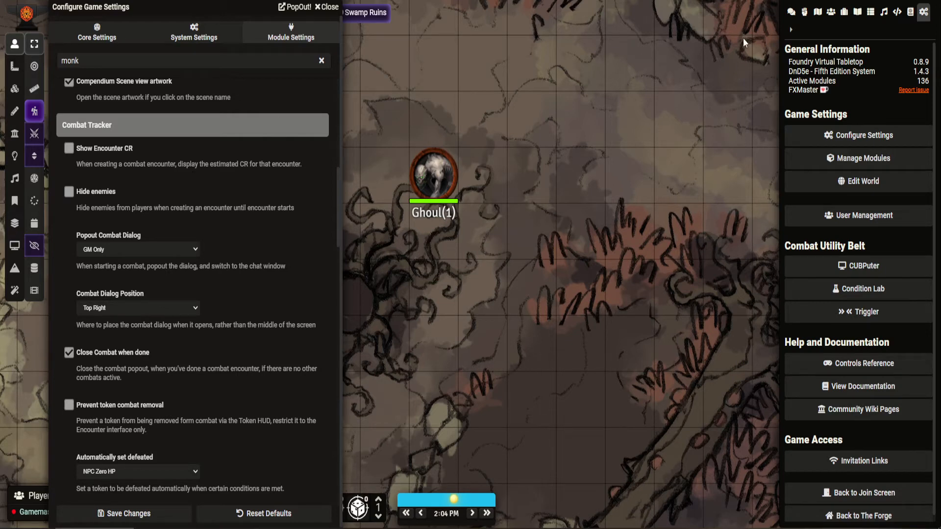
# Start a combat encounter containing the Ghoul(1) token with its initiative rolled
pyautogui.click(804, 12)
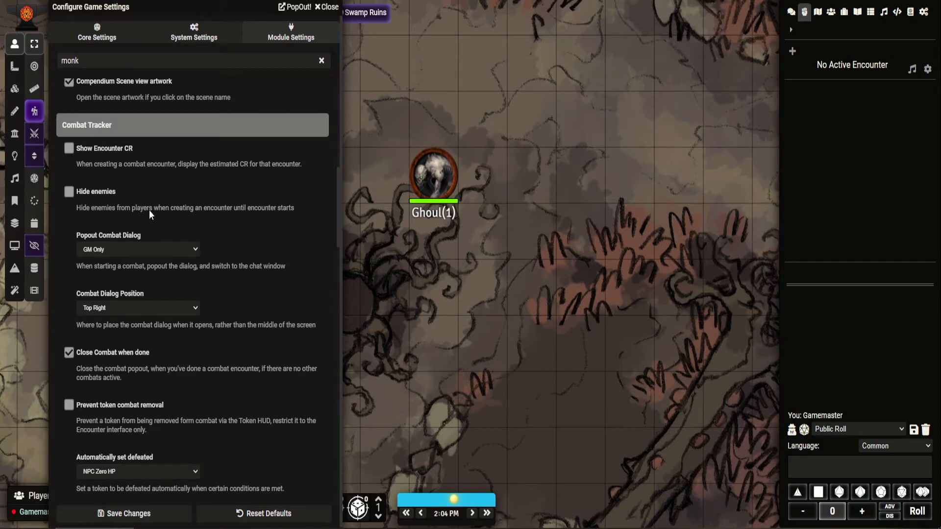
pyautogui.rightClick(414, 185)
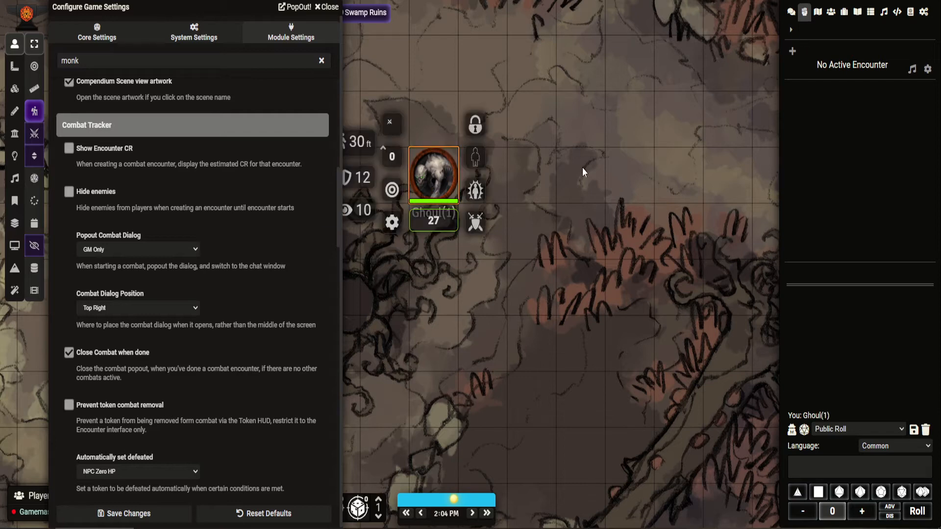
pyautogui.click(475, 222)
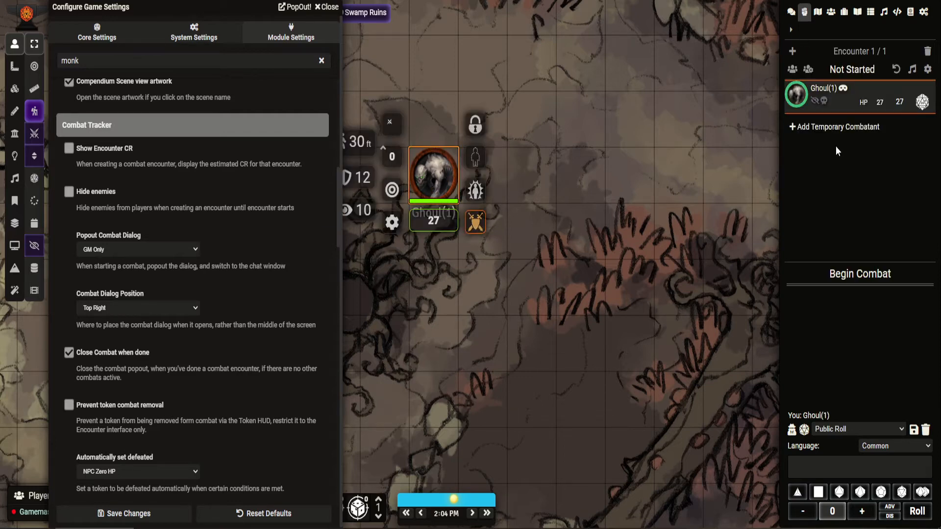
pyautogui.click(922, 101)
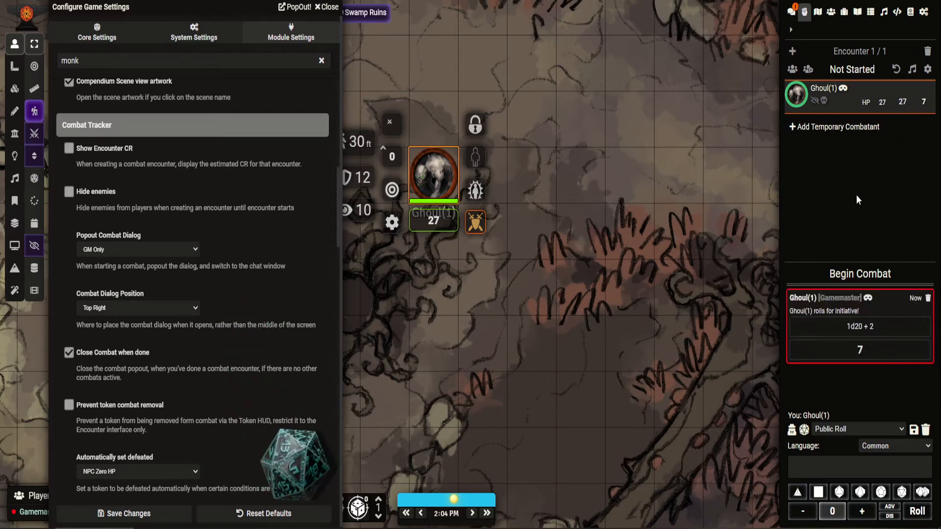
pyautogui.click(859, 273)
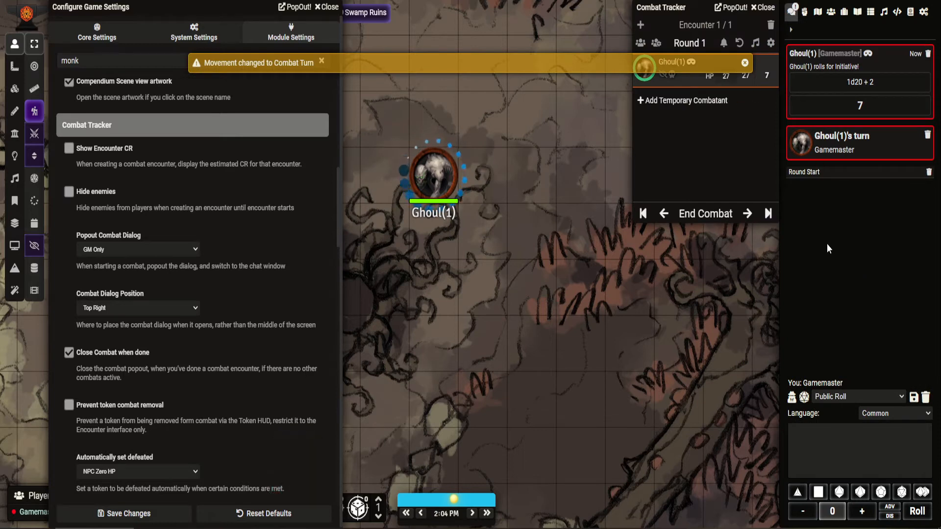
# Compare the sidebar's encounter view and chat log with the popped-out combat tracker, ending on the chat log
pyautogui.click(803, 12)
pyautogui.click(792, 13)
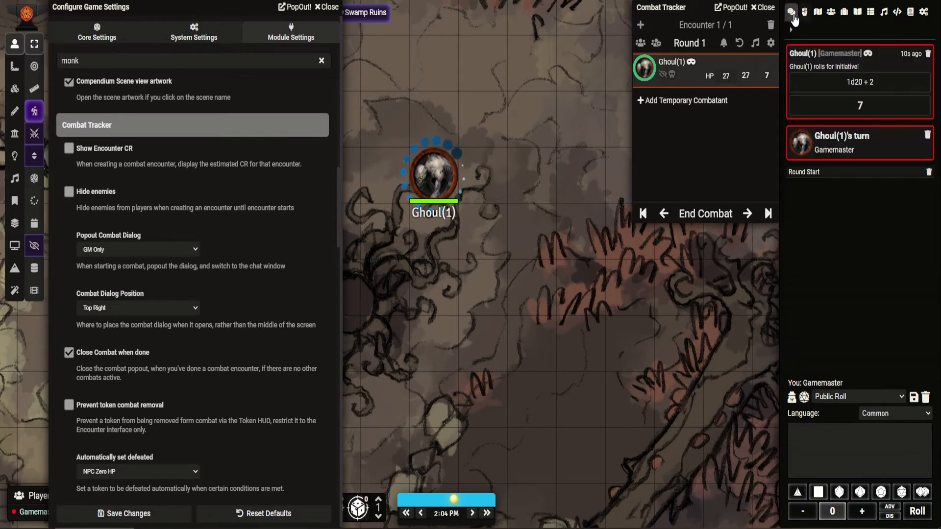
pyautogui.click(804, 13)
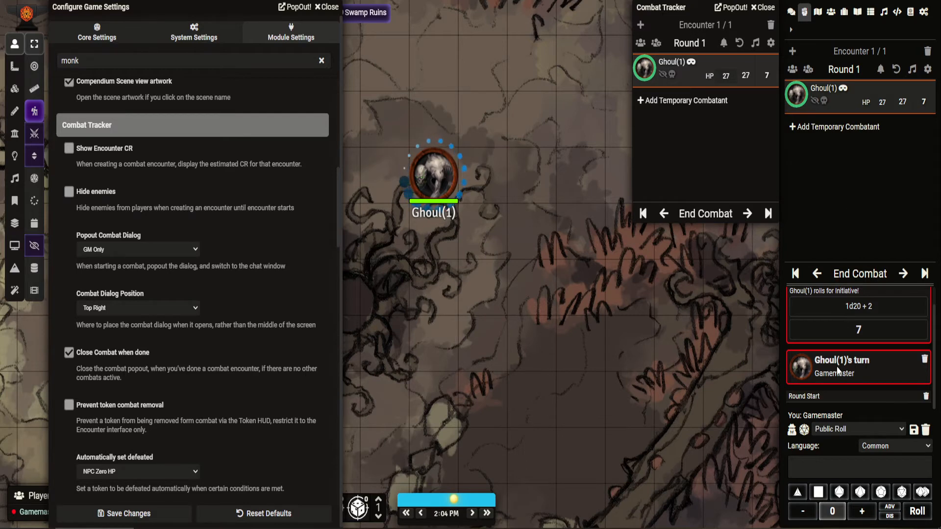
pyautogui.click(792, 14)
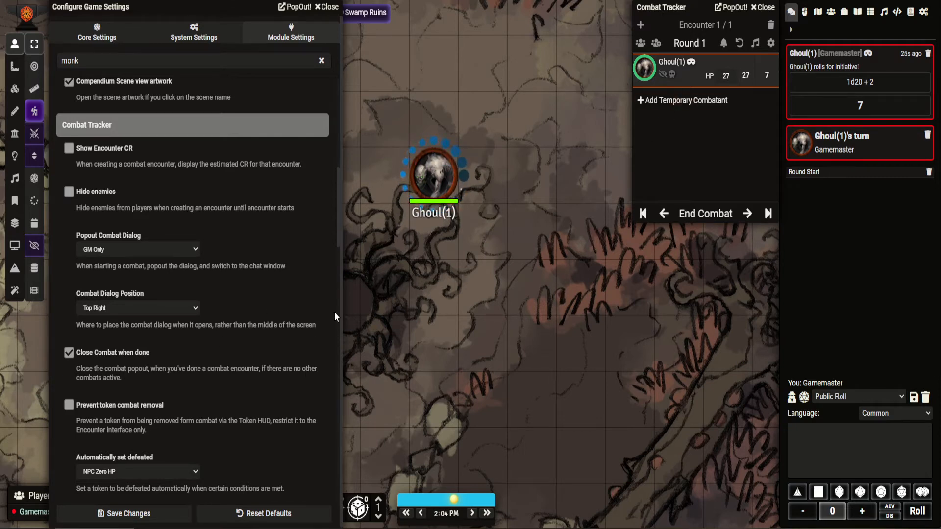
# Review the available choices for Popout Combat Dialog and Combat Dialog Position, keeping GM Only and Top Right
pyautogui.click(194, 251)
pyautogui.click(192, 256)
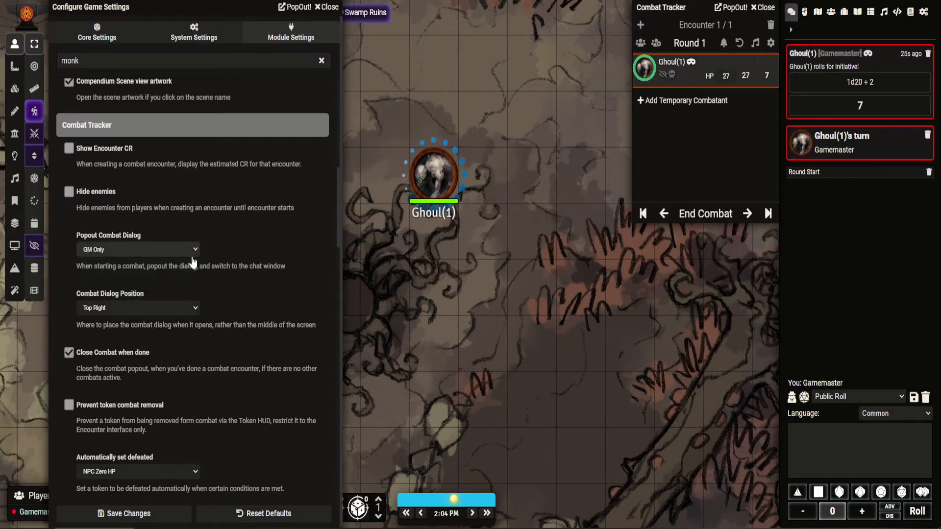
pyautogui.click(189, 314)
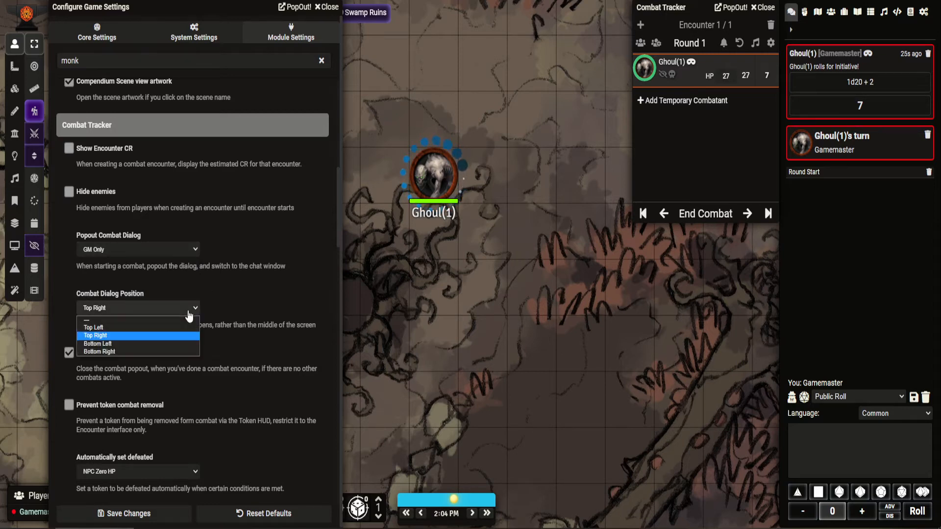
pyautogui.click(254, 322)
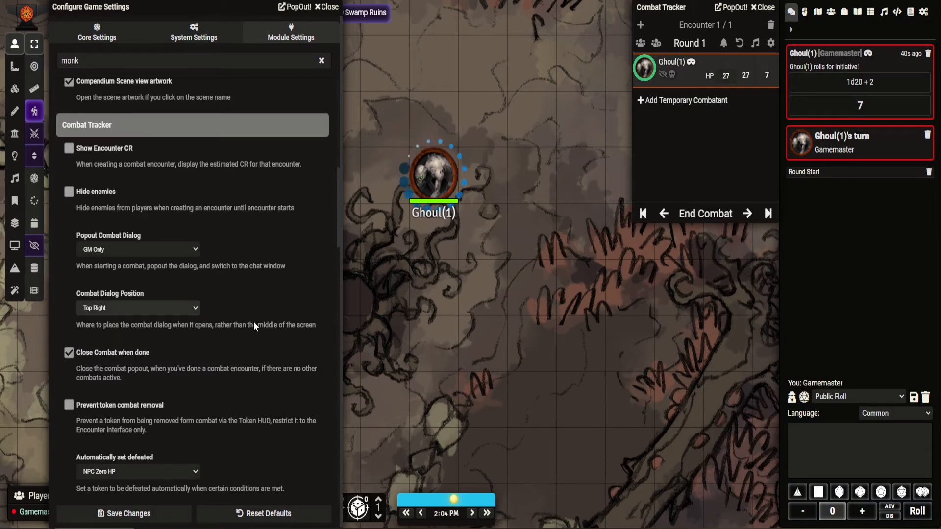
# Read through the remaining Combat Tracker options, including defeated handling and combat bars, down to the Combat Turn notification and sound options
pyautogui.scroll(-2, 254, 321)
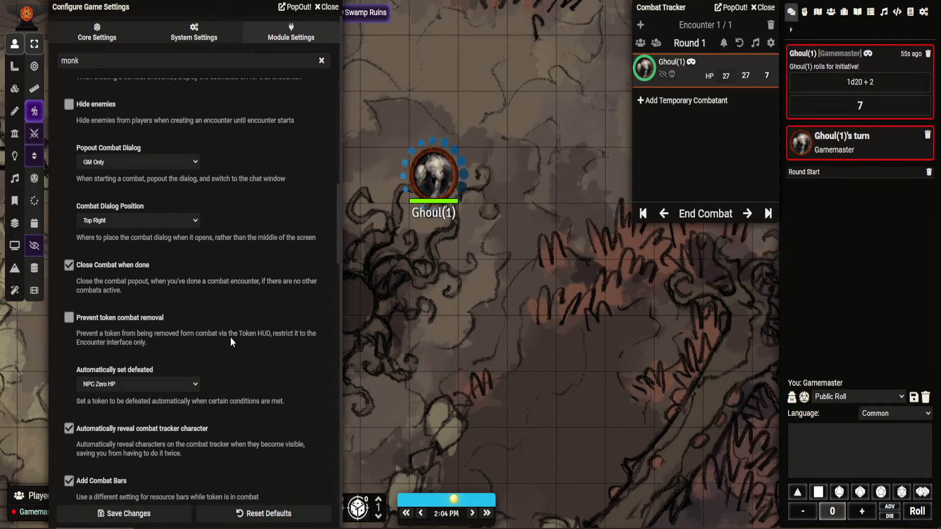
pyautogui.scroll(-2, 231, 341)
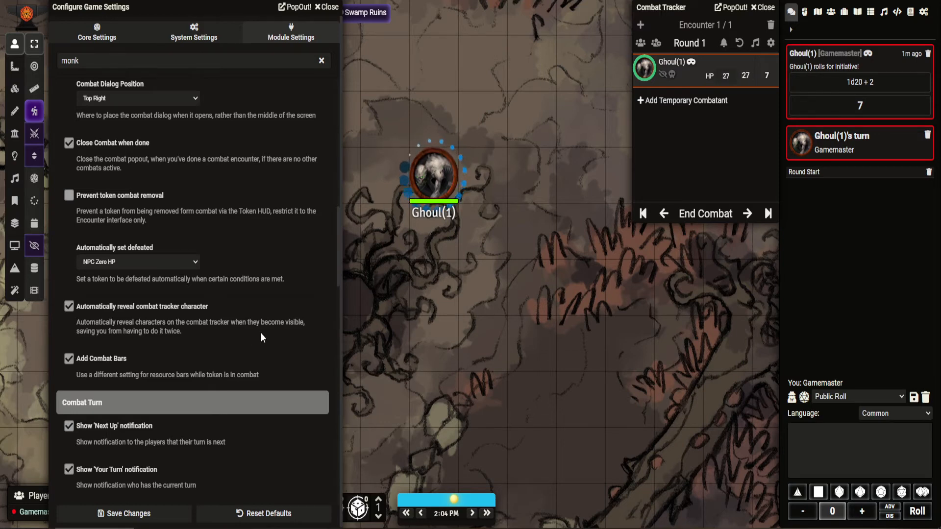
pyautogui.scroll(-2, 261, 333)
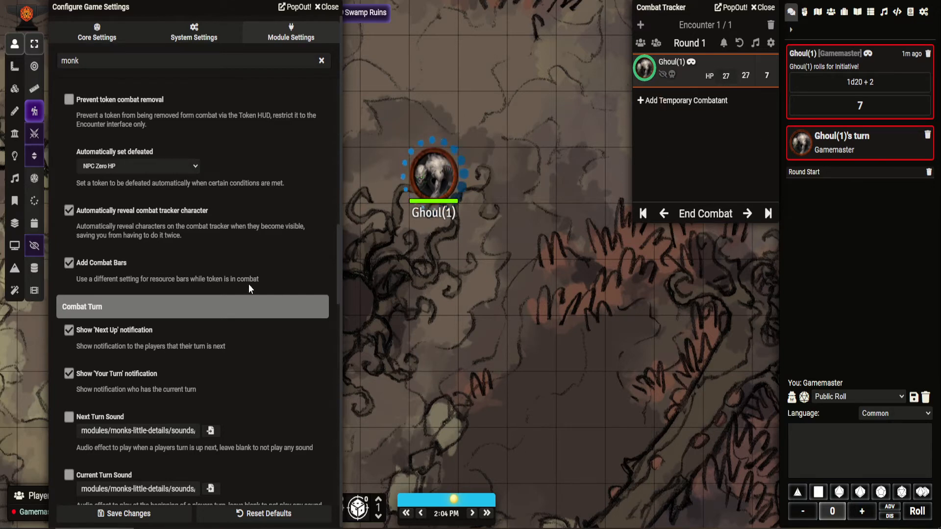
pyautogui.scroll(-3, 249, 284)
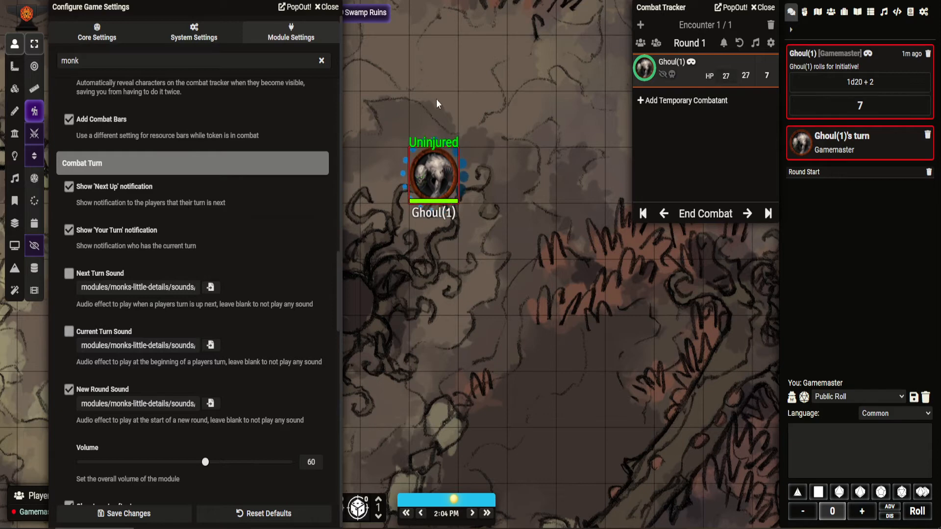
pyautogui.moveTo(380, 79); pyautogui.dragTo(587, 93)
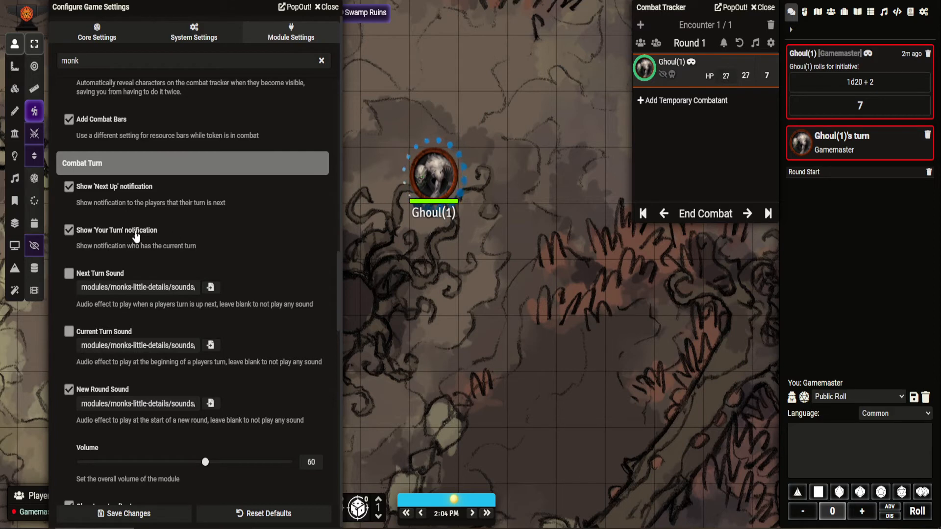
# Advance the encounter to round 2 to demonstrate the new round sound and the combat round message
pyautogui.scroll(-3, 228, 249)
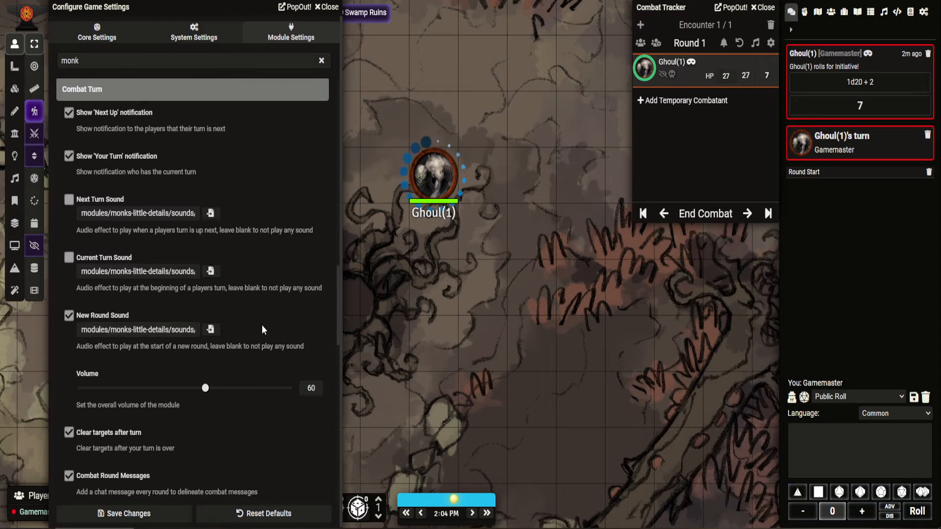
pyautogui.click(753, 218)
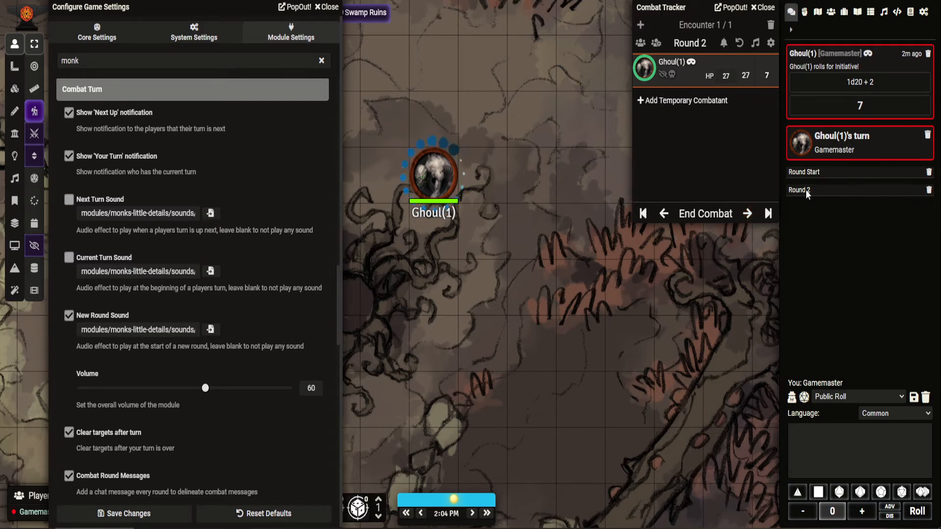
# Try the module's overall Volume at 0 and 30, and return it to 60
pyautogui.scroll(-3, 273, 257)
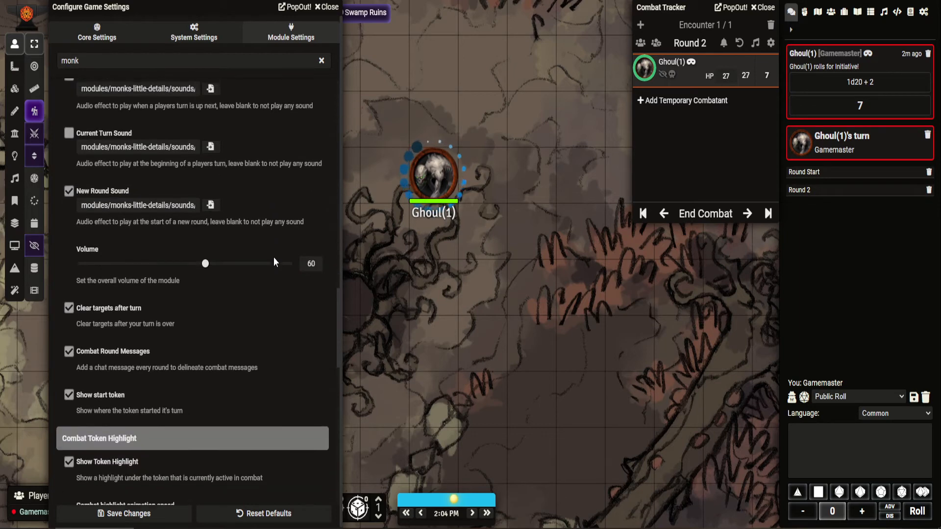
pyautogui.moveTo(206, 255); pyautogui.dragTo(79, 255)
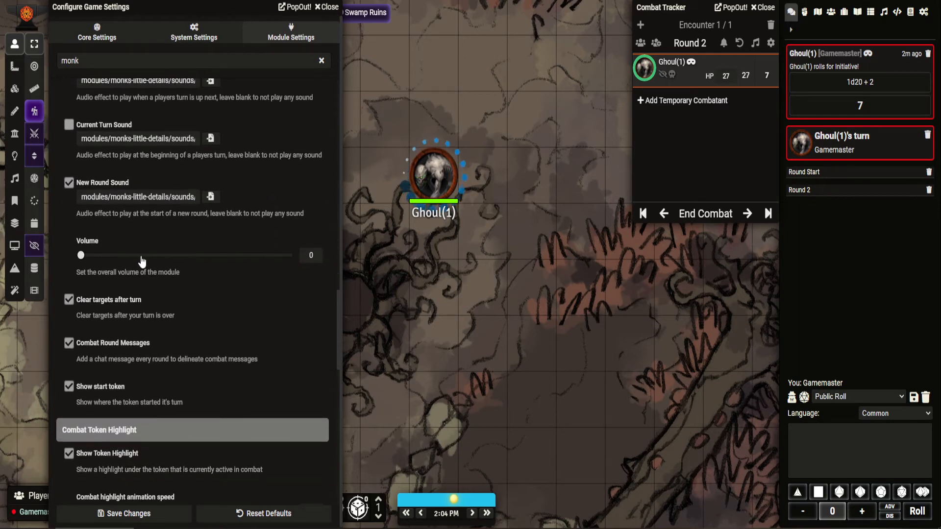
pyautogui.click(167, 255)
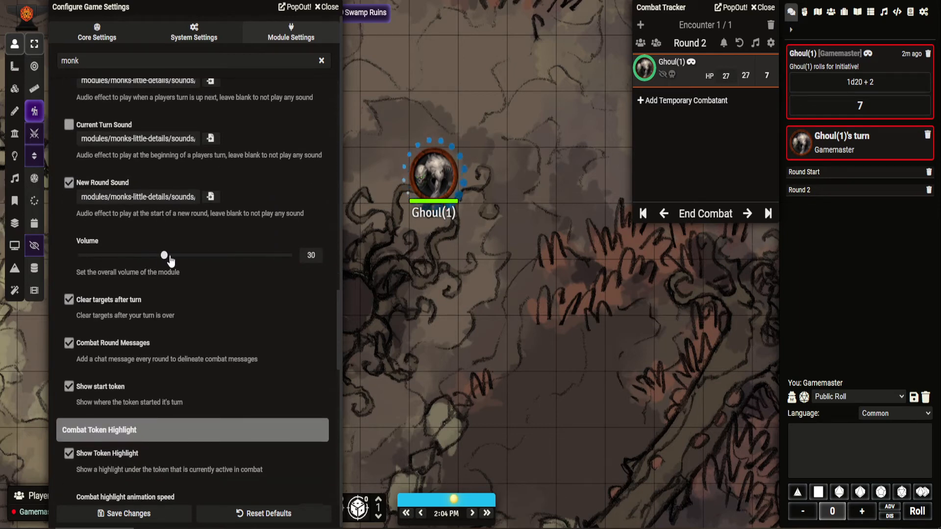
pyautogui.click(205, 255)
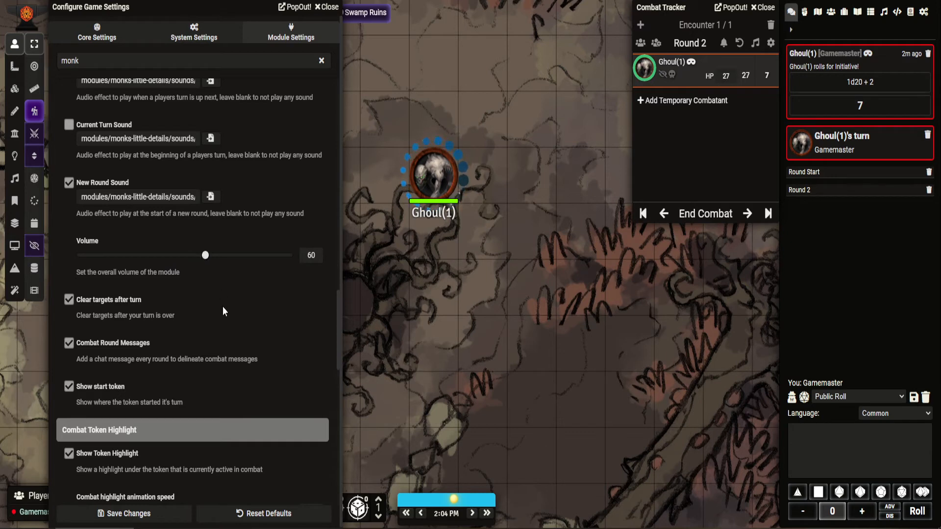
# Target the Ghoul(1) token and advance the encounter to round 3 to demonstrate Clear targets after turn
pyautogui.scroll(-3, 223, 307)
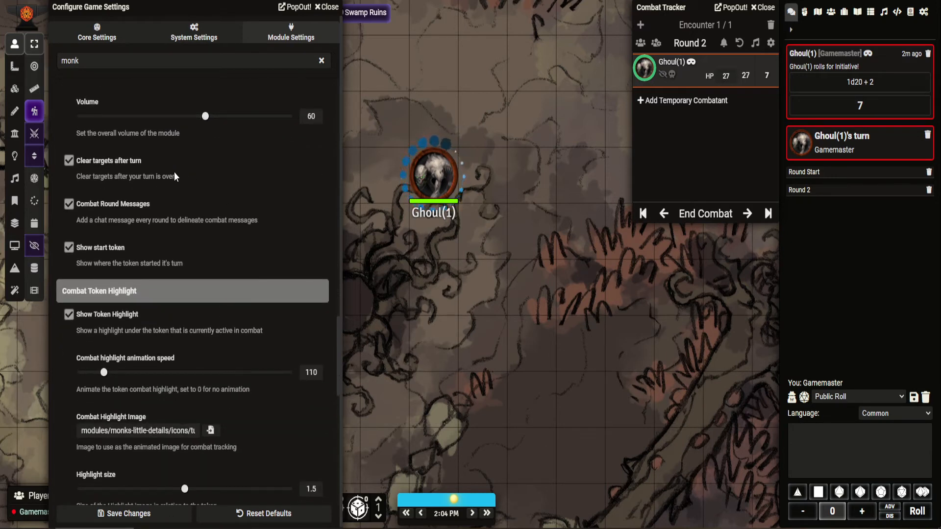
pyautogui.rightClick(438, 183)
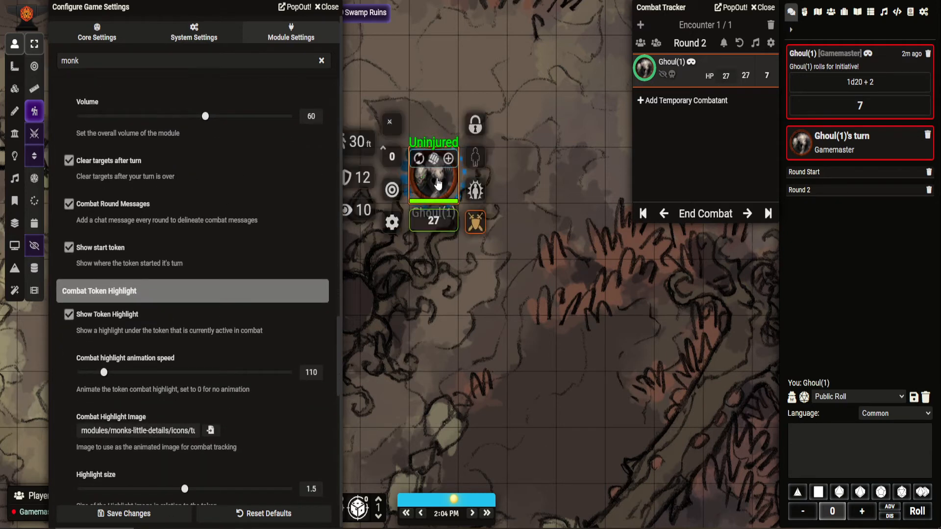
pyautogui.click(392, 189)
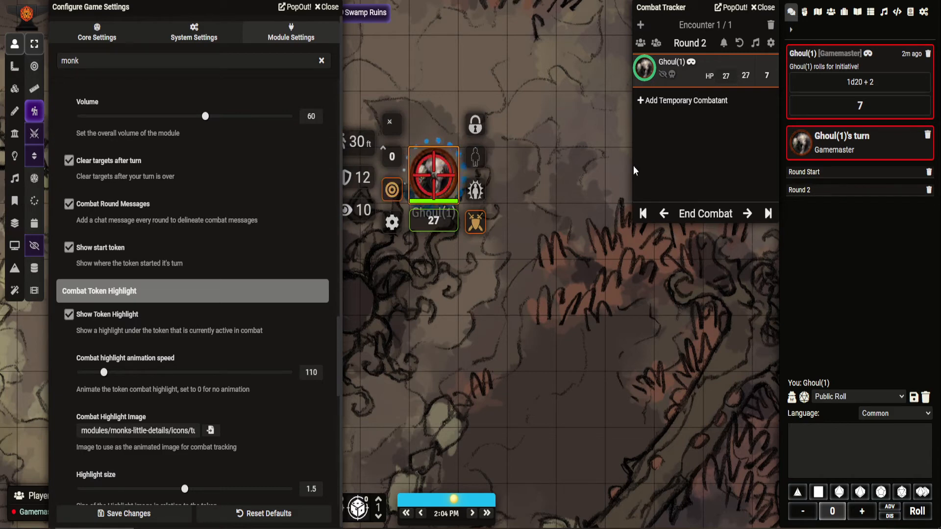
pyautogui.click(556, 194)
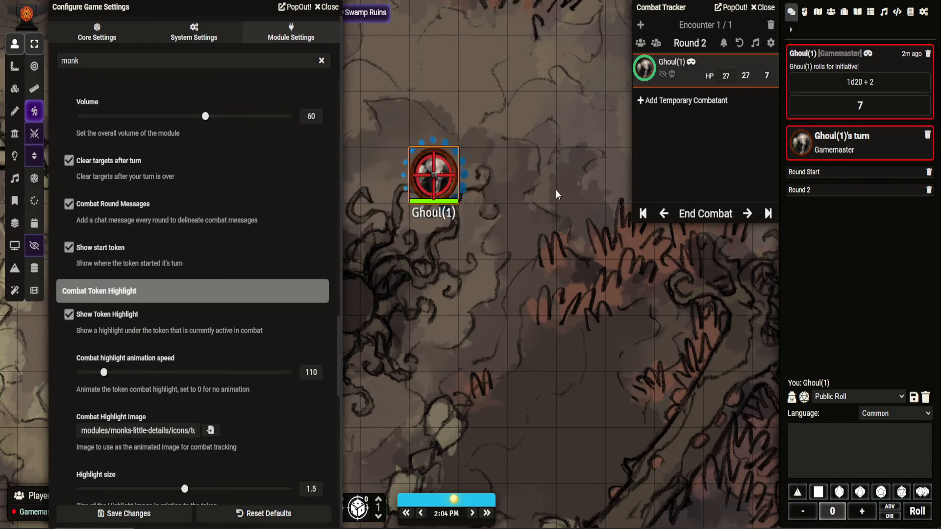
pyautogui.click(747, 213)
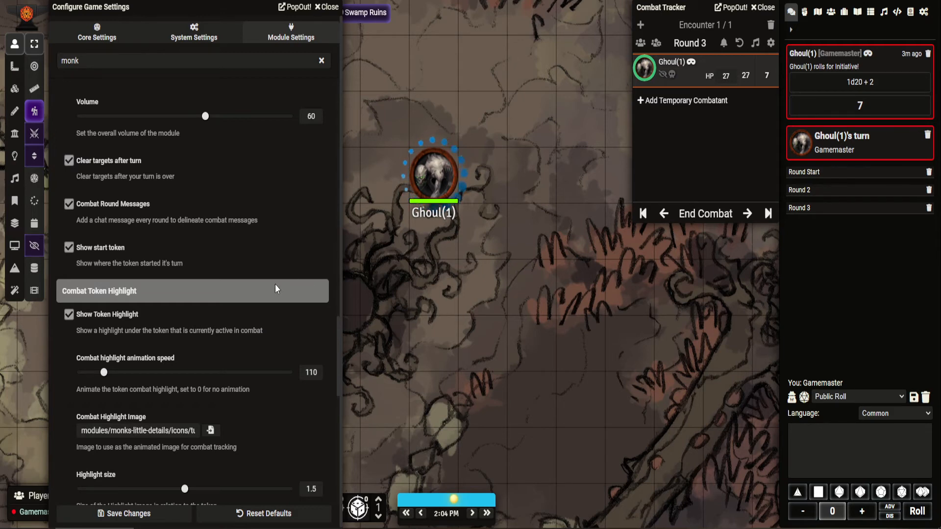
# Move the Ghoul(1) token three squares right and three squares down on the map to demonstrate Show start token
pyautogui.scroll(-1, 275, 289)
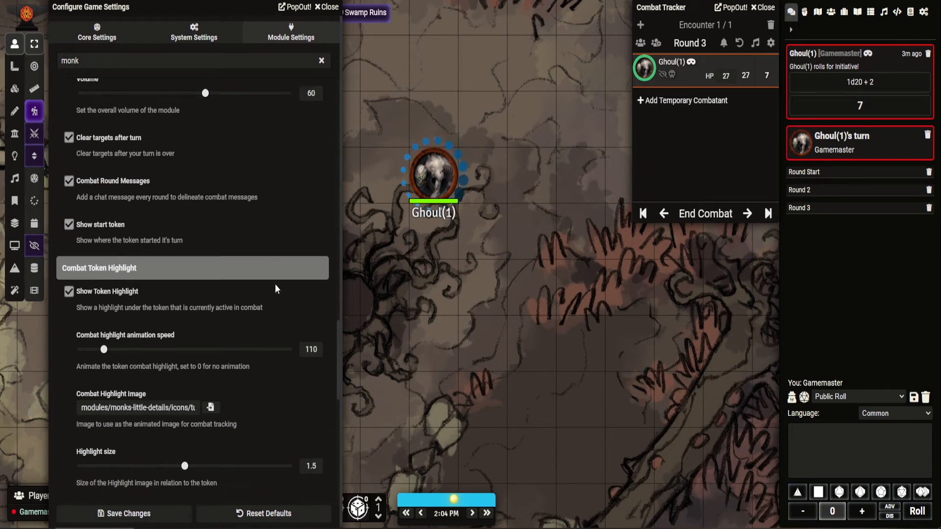
pyautogui.click(417, 201)
pyautogui.moveTo(417, 201); pyautogui.dragTo(497, 265)
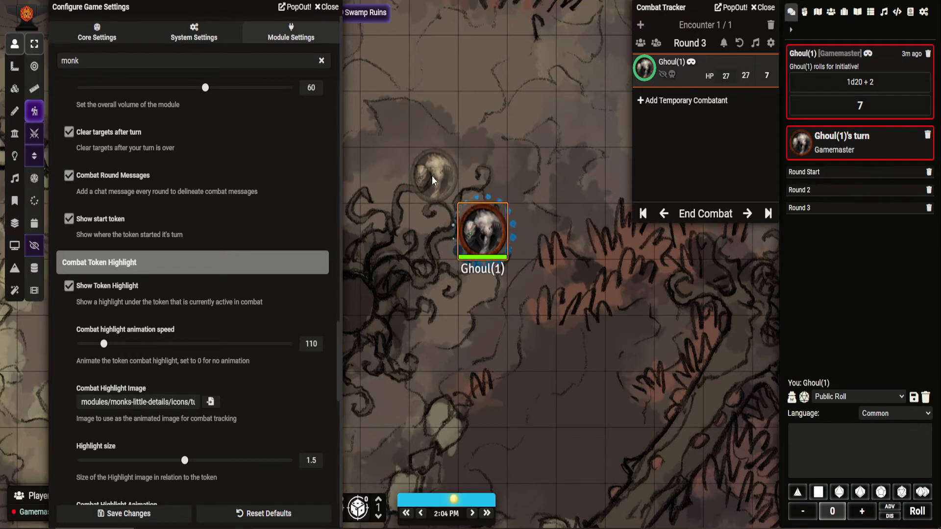
pyautogui.moveTo(485, 232); pyautogui.dragTo(592, 327)
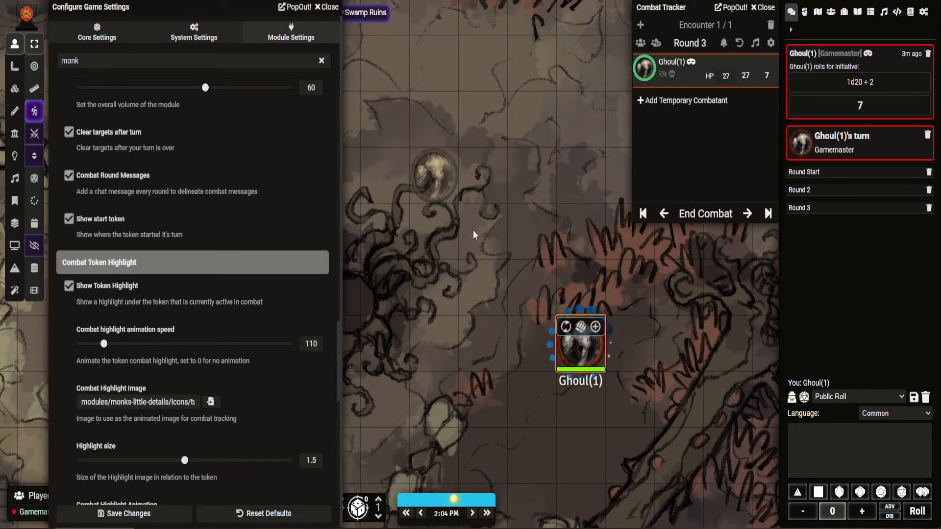
# Advance the encounter to round 4 and move the Ghoul(1) token two squares left and three squares up
pyautogui.click(747, 213)
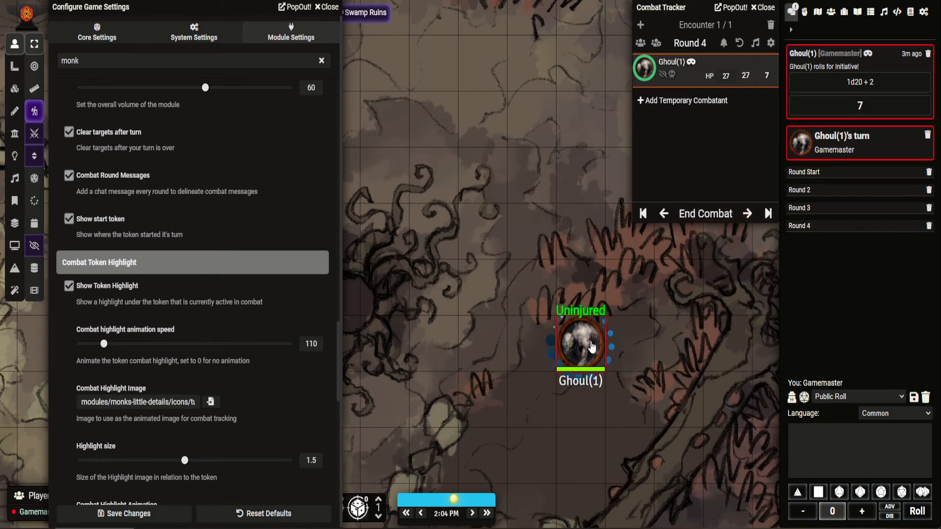
pyautogui.moveTo(582, 329); pyautogui.dragTo(481, 175)
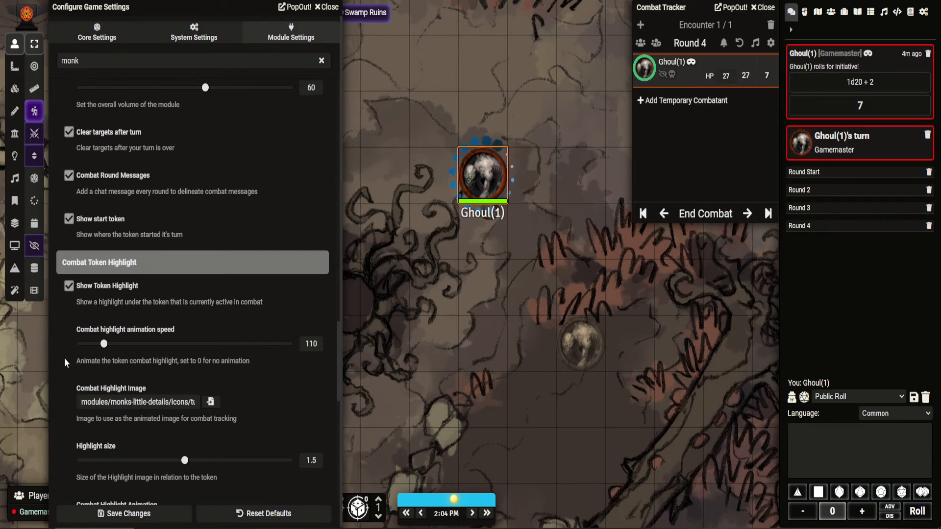
# Browse the module's icons folder with thumbnails for the Combat Highlight Image, keeping turnmarker.png
pyautogui.scroll(-3, 65, 362)
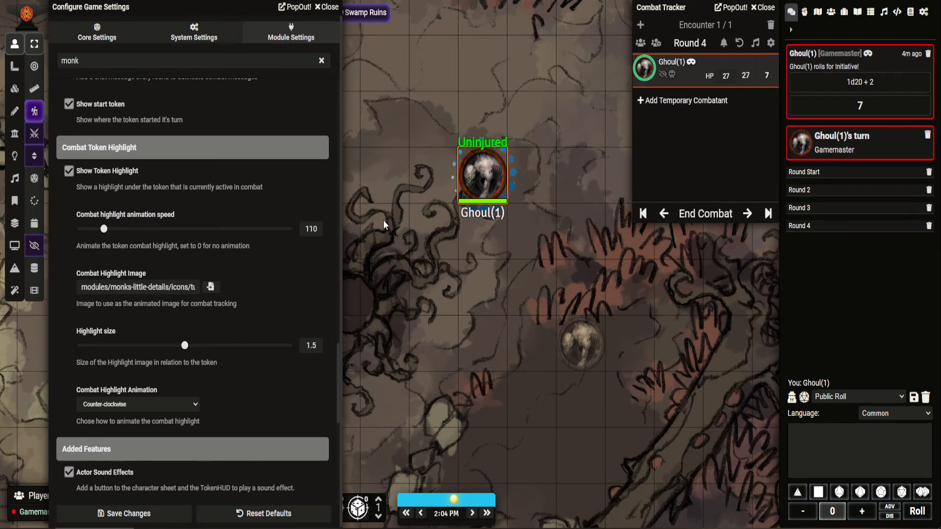
pyautogui.click(212, 288)
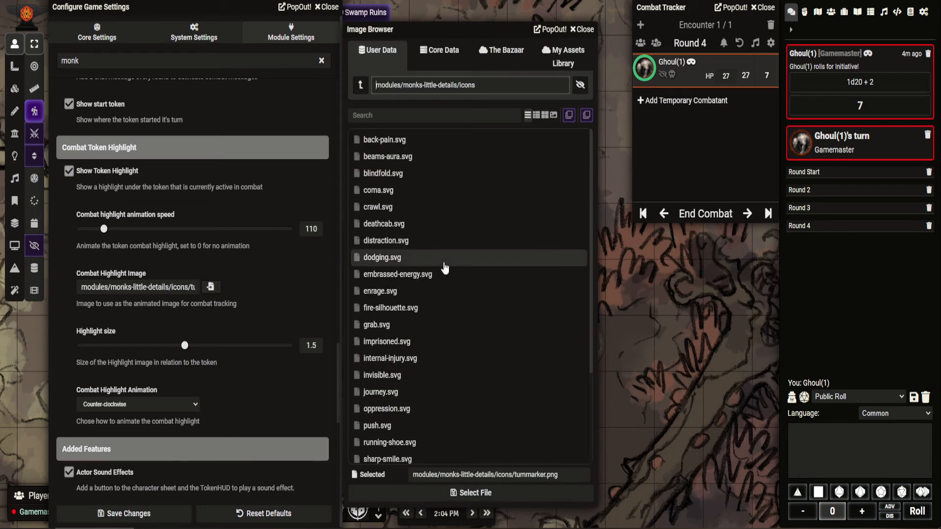
pyautogui.click(536, 115)
pyautogui.scroll(-2, 504, 269)
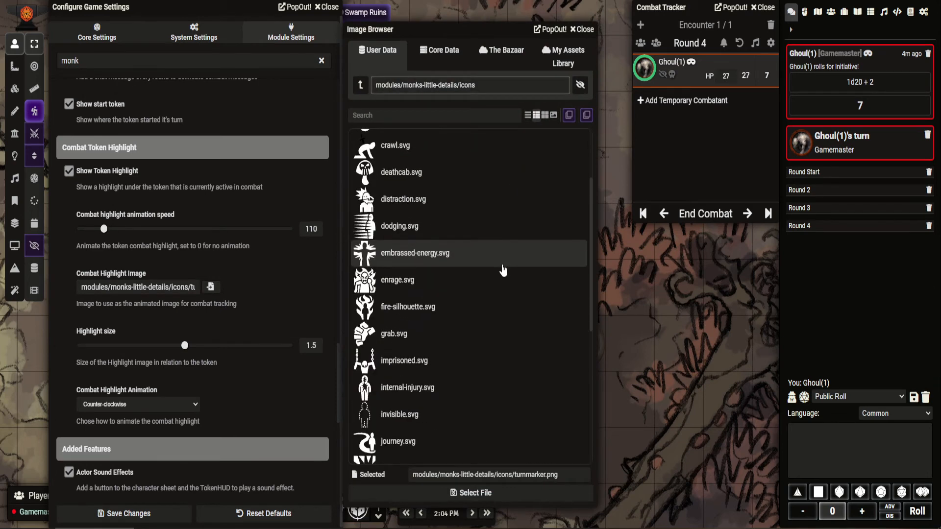
pyautogui.scroll(-5, 503, 270)
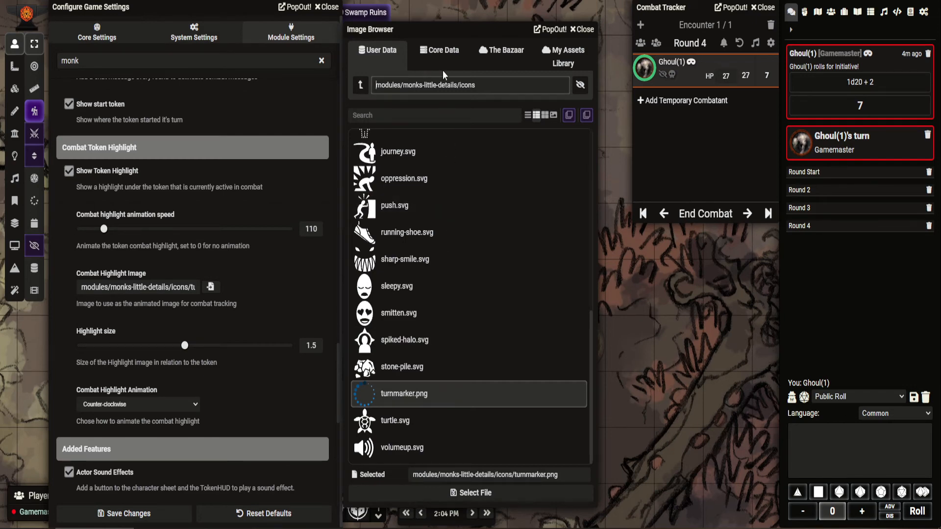
pyautogui.click(583, 29)
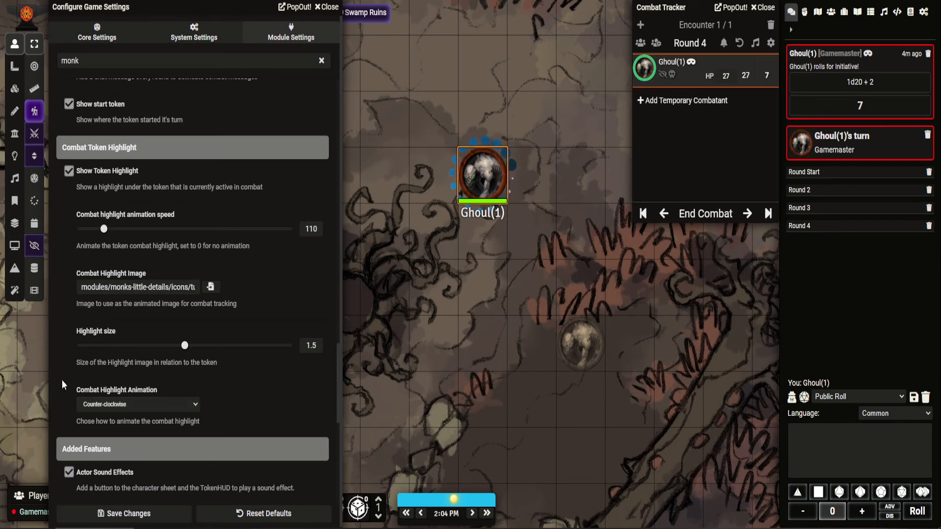
# Review the Added Features options, and check the sidebar's items directory before returning to the chat log for Retain Notify
pyautogui.scroll(-3, 62, 380)
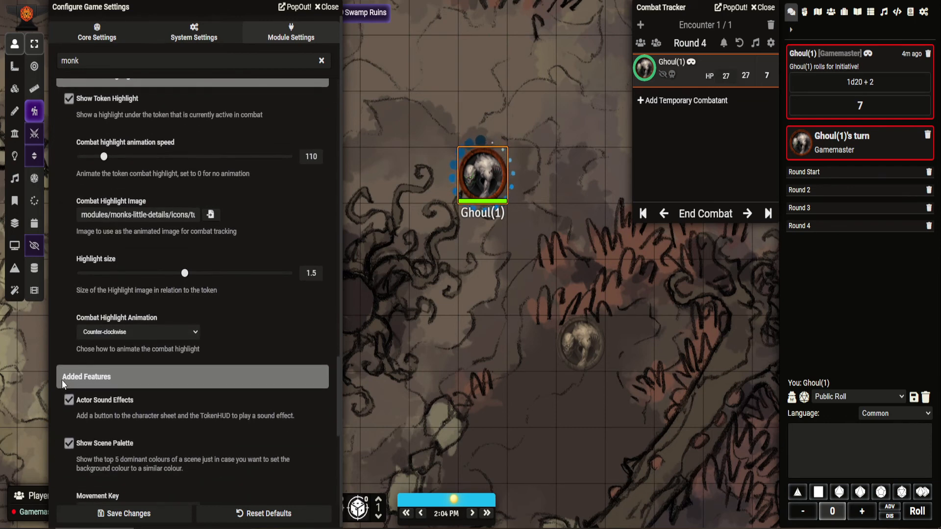
pyautogui.scroll(-3, 61, 380)
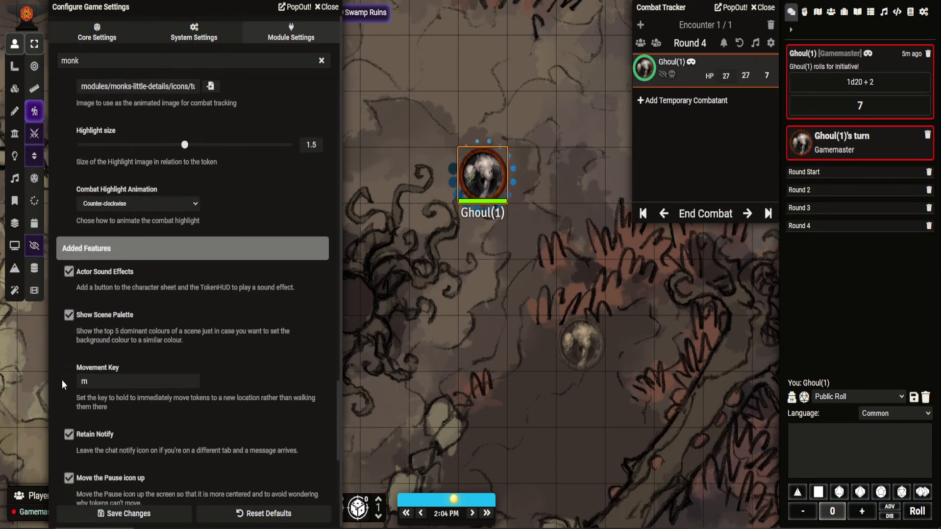
pyautogui.scroll(-2, 62, 380)
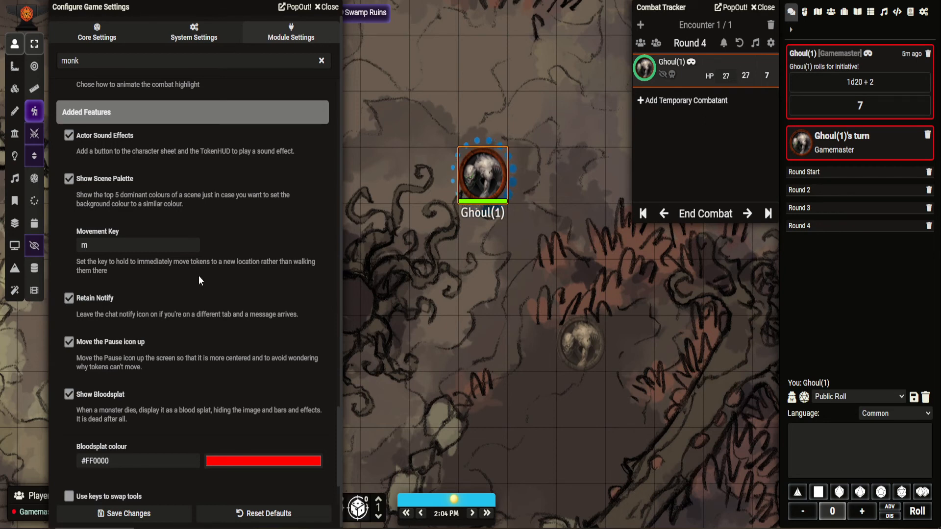
pyautogui.click(847, 13)
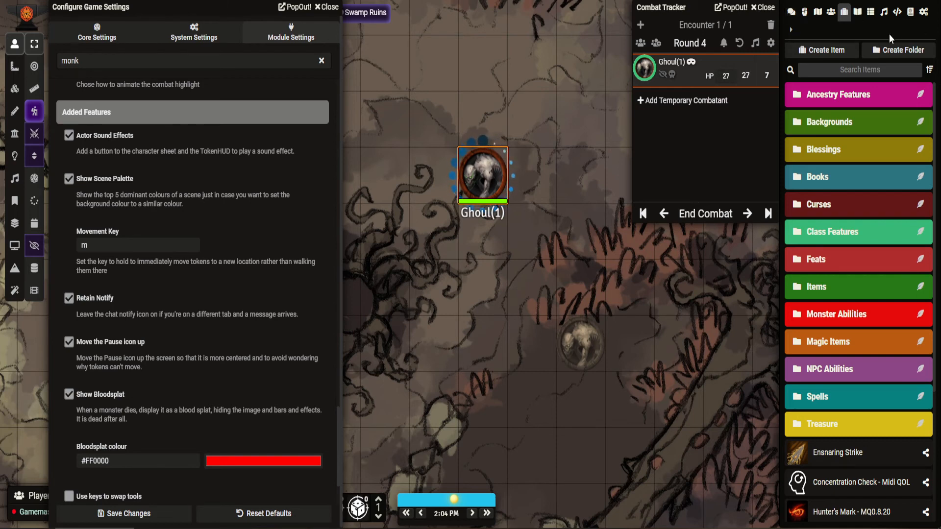
pyautogui.click(792, 15)
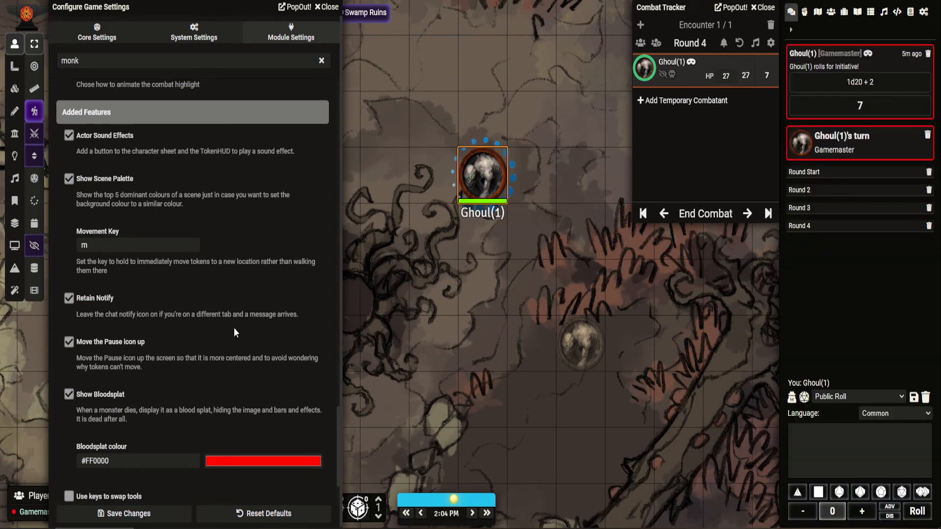
# Reduce the Ghoul(1) token's hit points by 27 through its token HUD to demonstrate Show Bloodsplat
pyautogui.scroll(-2, 234, 327)
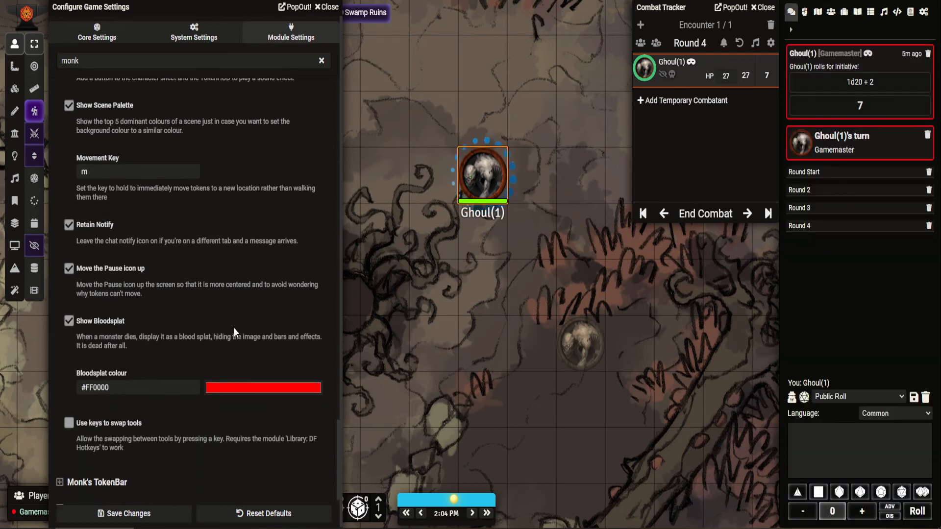
pyautogui.rightClick(480, 183)
pyautogui.click(489, 221)
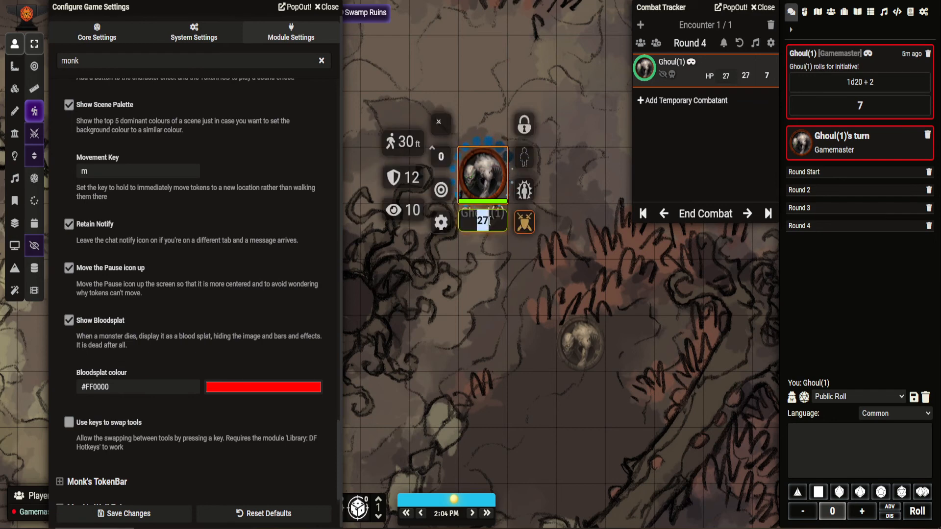
pyautogui.write('-27')
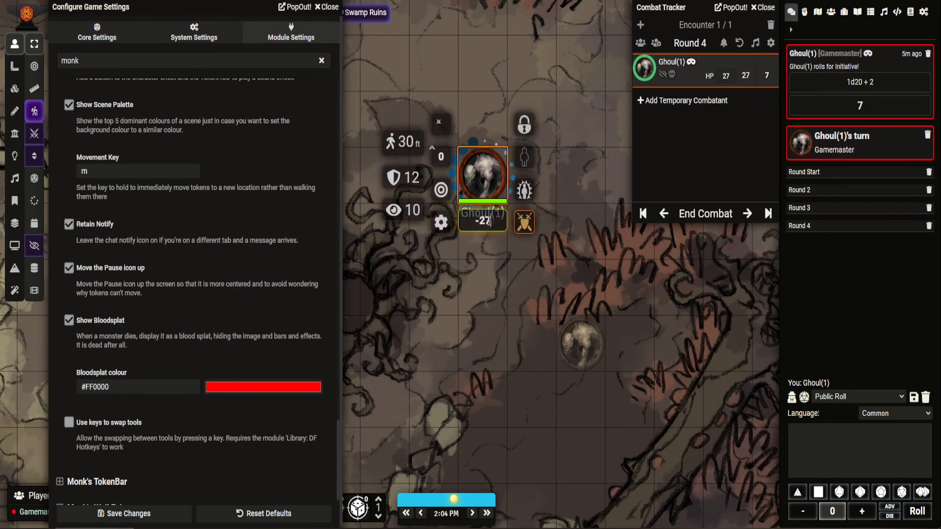
pyautogui.press('Return')
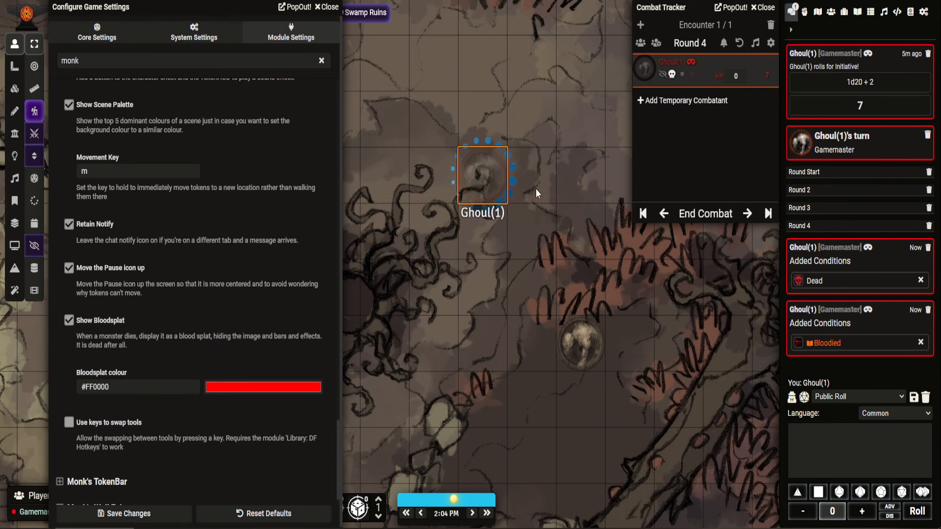
# Examine the bloodsplat on the Ghoul(1) token and review the Added Features settings through Use keys to swap tools
pyautogui.moveTo(488, 165)
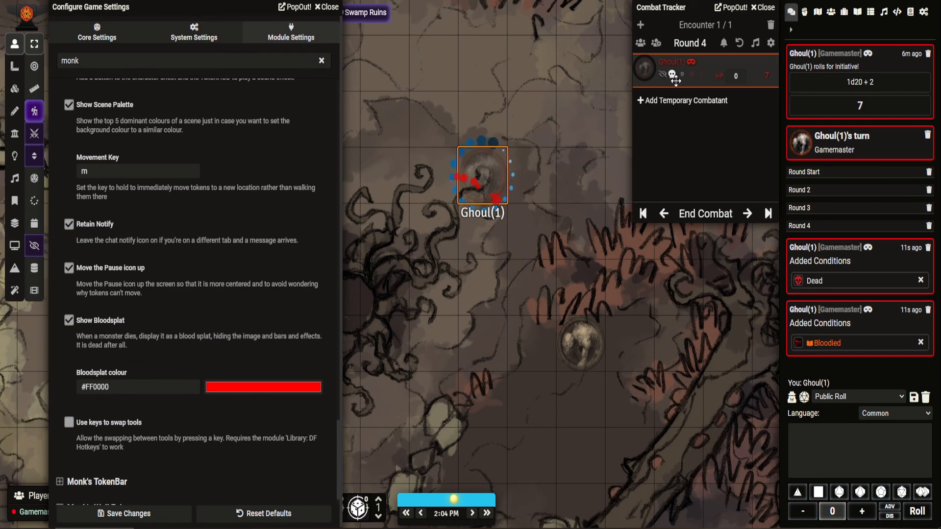
pyautogui.moveTo(484, 215)
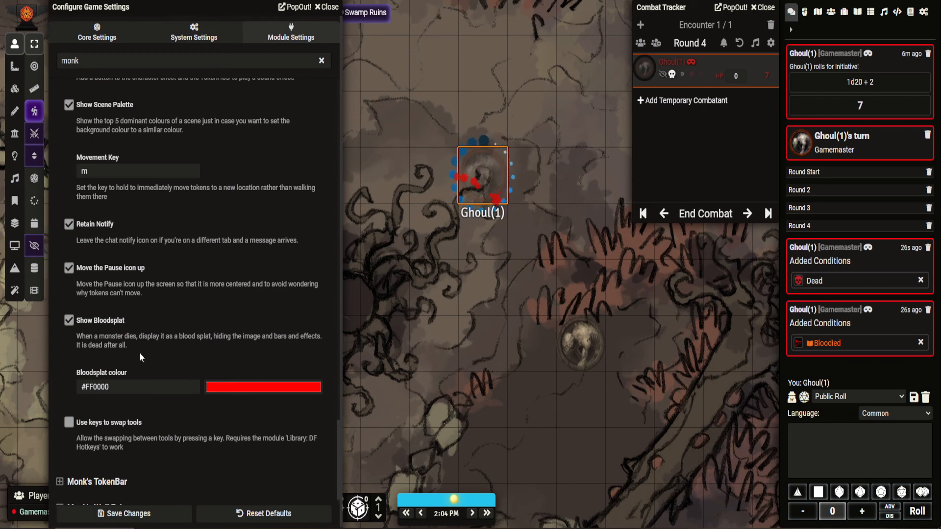
pyautogui.scroll(-1, 139, 356)
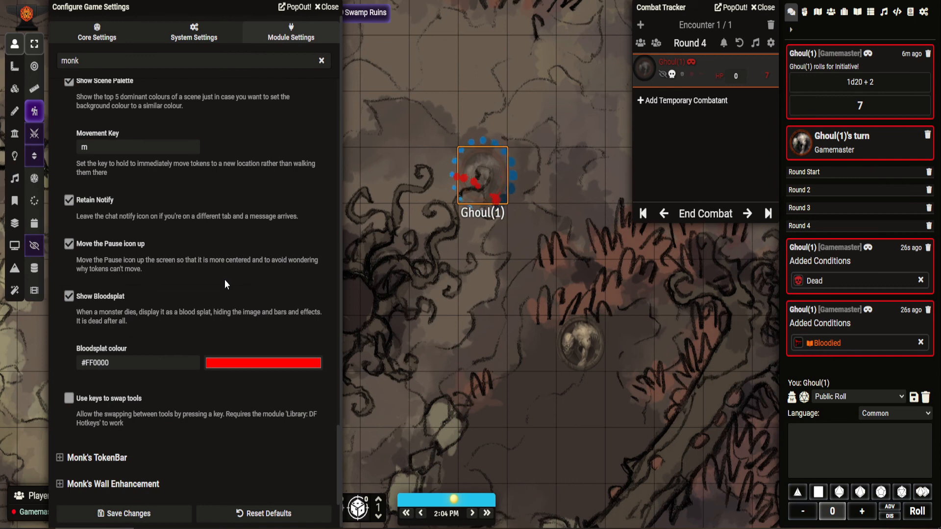
pyautogui.scroll(3, 224, 284)
pyautogui.scroll(20, 225, 279)
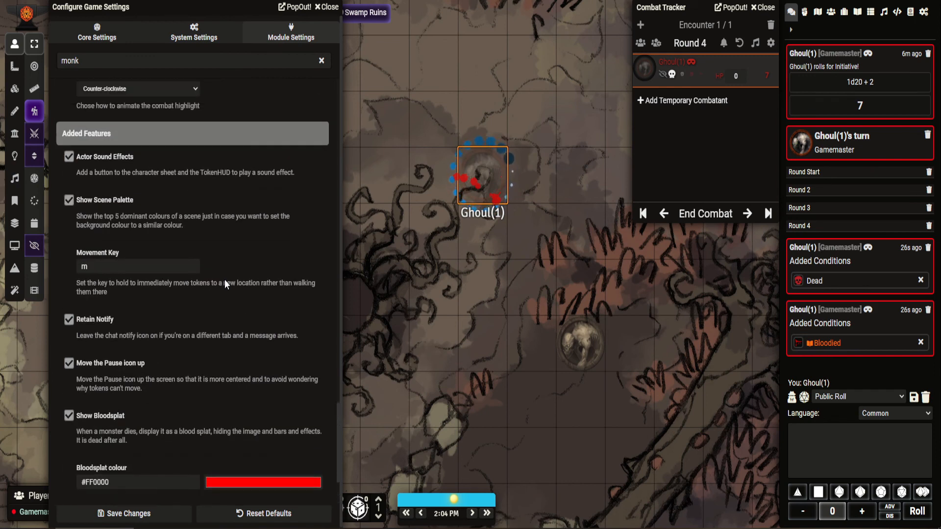
pyautogui.scroll(2, 225, 283)
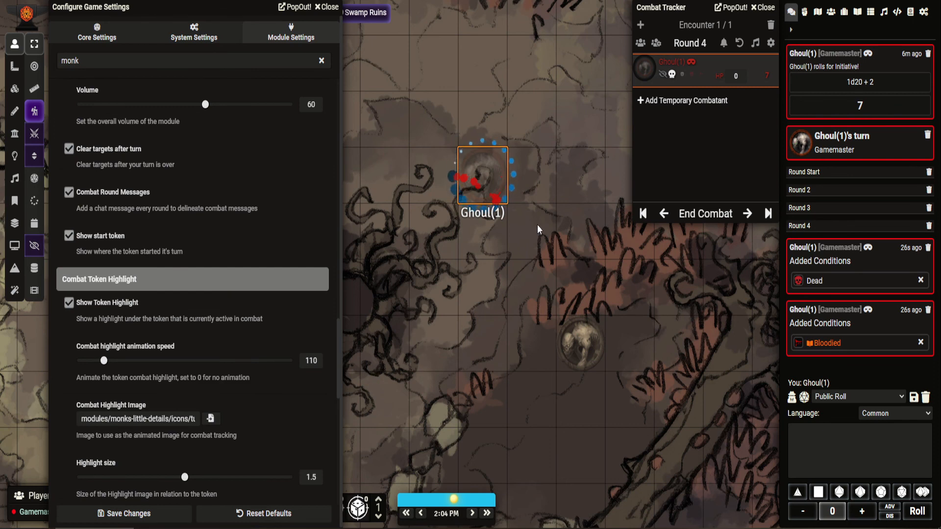
# End the combat encounter, confirming that the turn tracker is emptied, and dismiss the movement notification
pyautogui.click(694, 215)
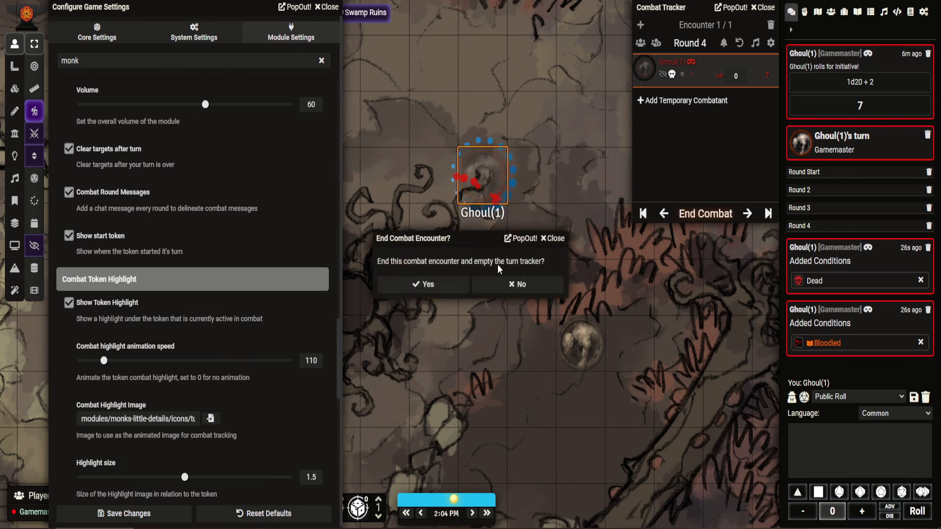
pyautogui.click(432, 288)
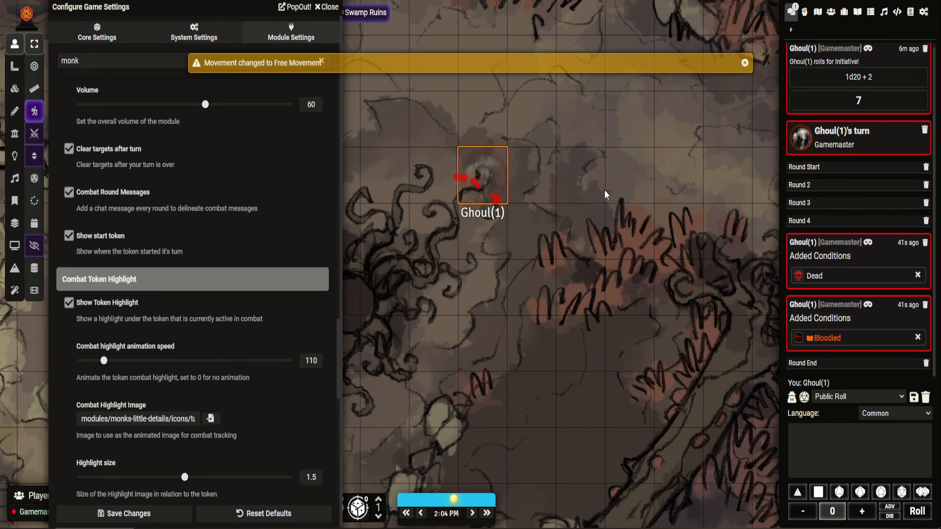
pyautogui.click(748, 60)
# View the Change Hotkeys dialog of Monk's Little Details and close it without saving
pyautogui.scroll(3, 278, 232)
pyautogui.scroll(12, 278, 232)
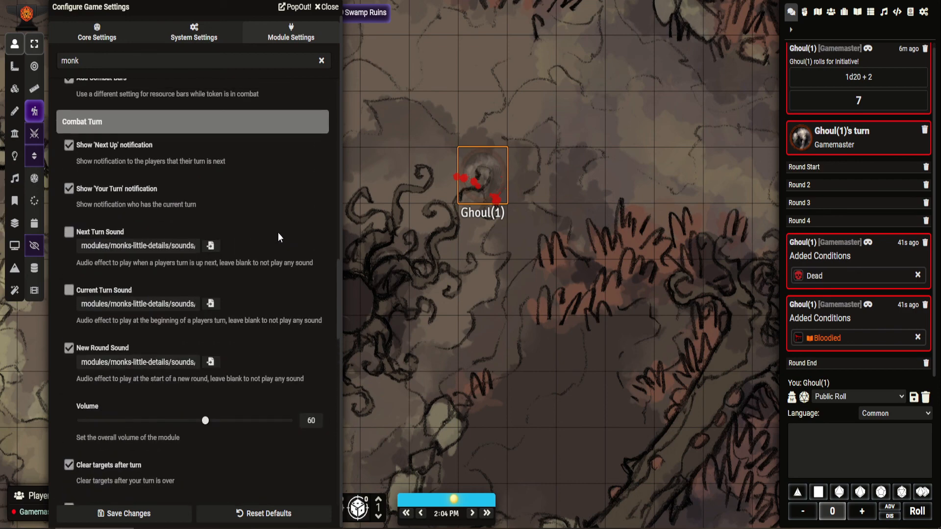
pyautogui.scroll(9, 278, 233)
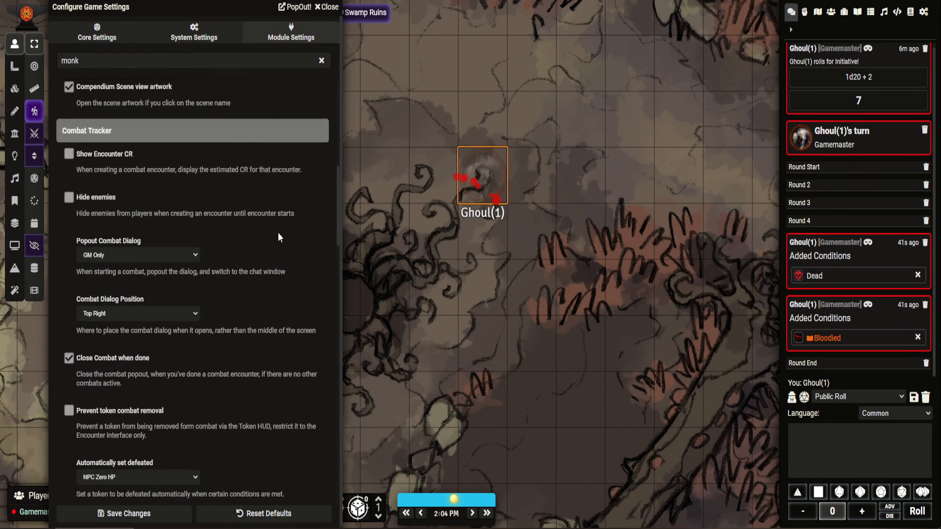
pyautogui.scroll(4, 278, 234)
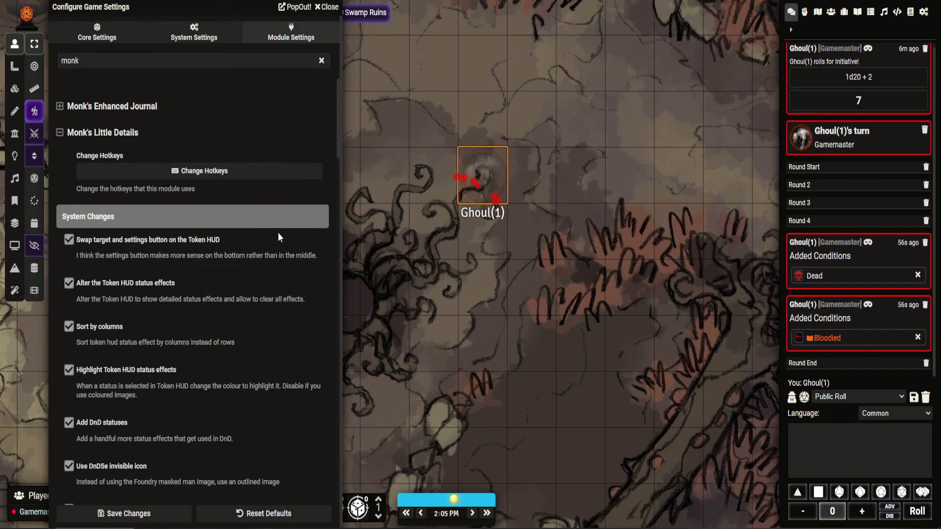
pyautogui.click(215, 169)
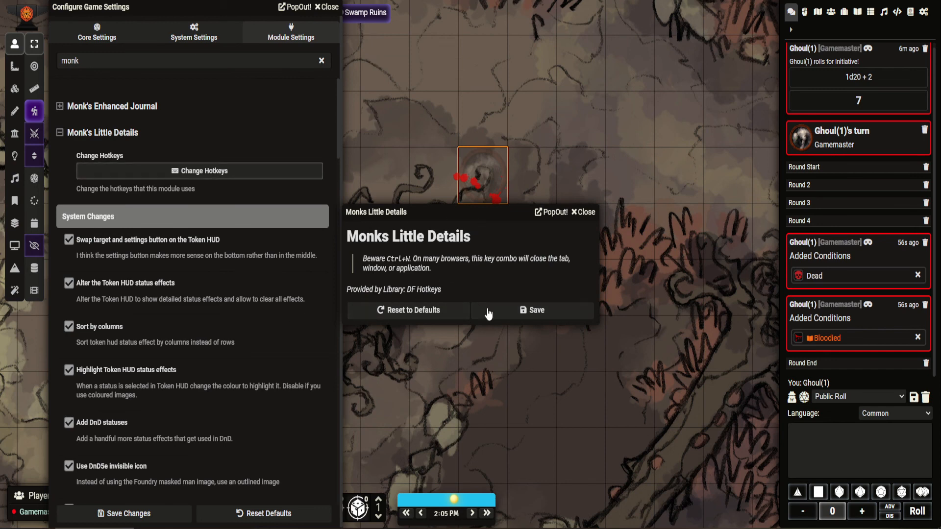
pyautogui.click(586, 213)
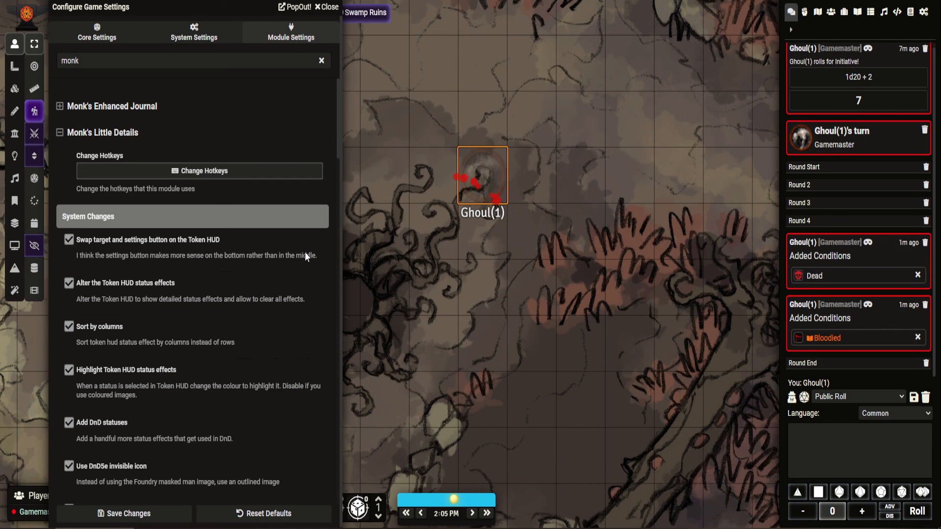
# Collapse the Monk's Little Details settings and briefly view the Monk's Wall Enhancement and Monk's TokenBar settings
pyautogui.click(94, 135)
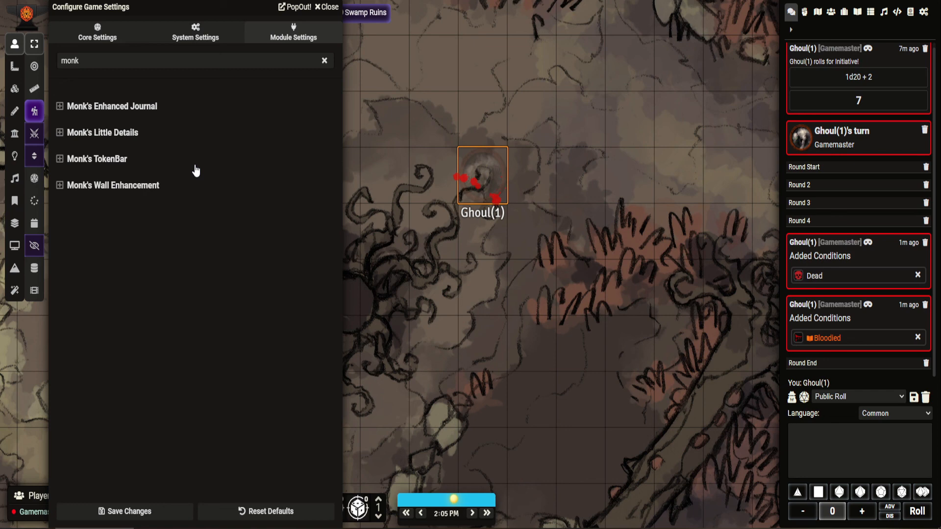
pyautogui.click(150, 186)
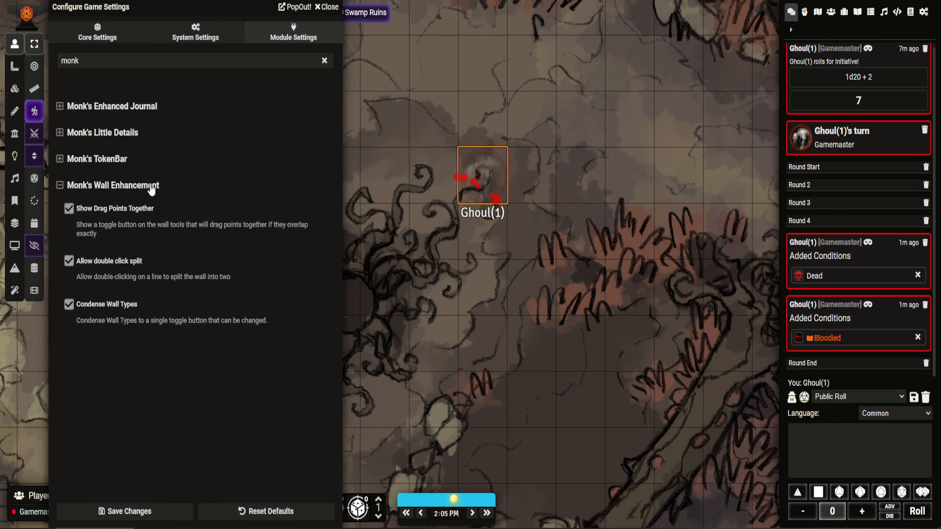
pyautogui.click(150, 186)
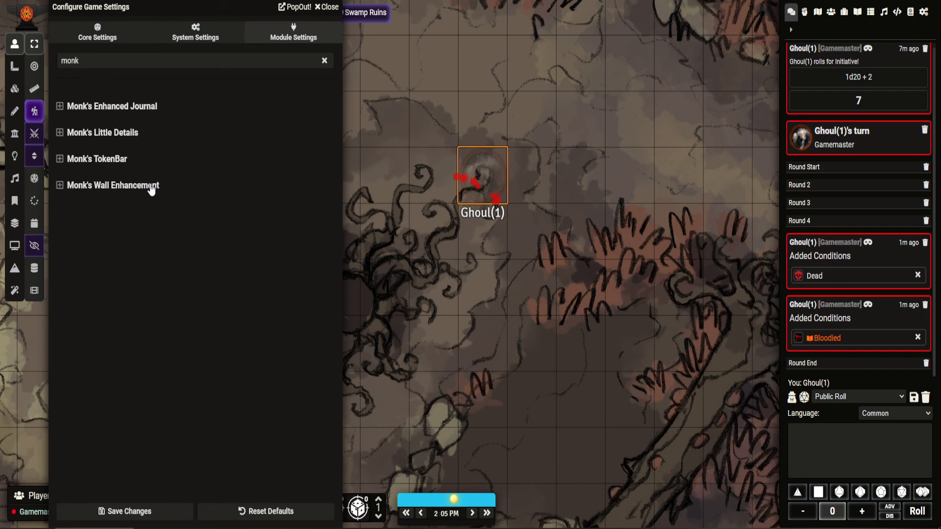
pyautogui.click(112, 164)
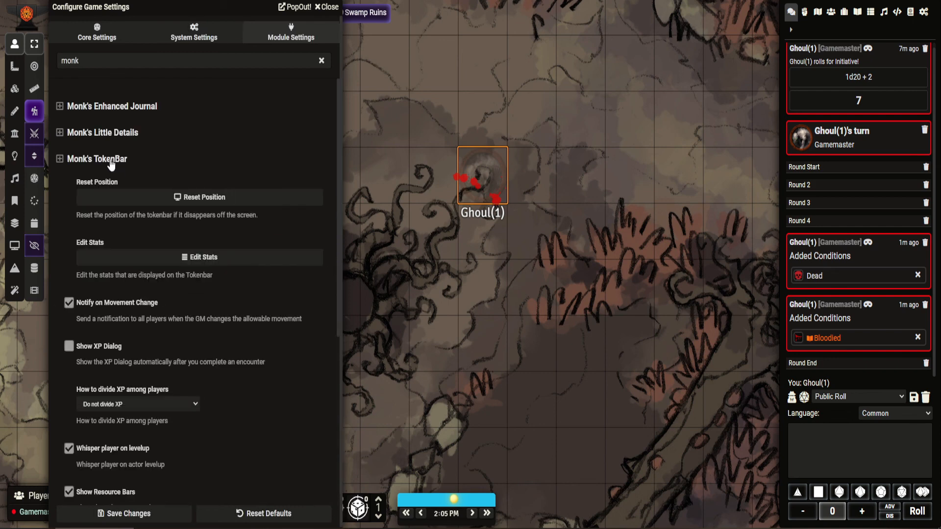
pyautogui.click(111, 164)
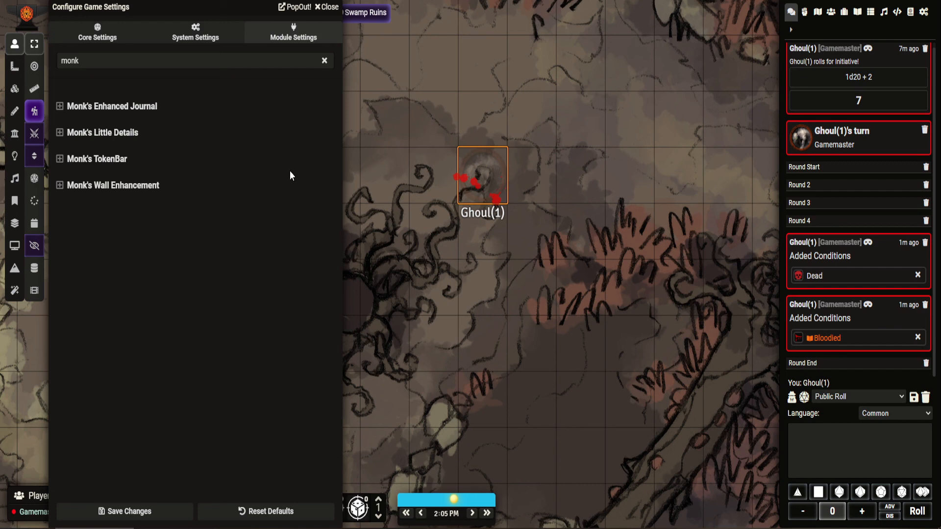